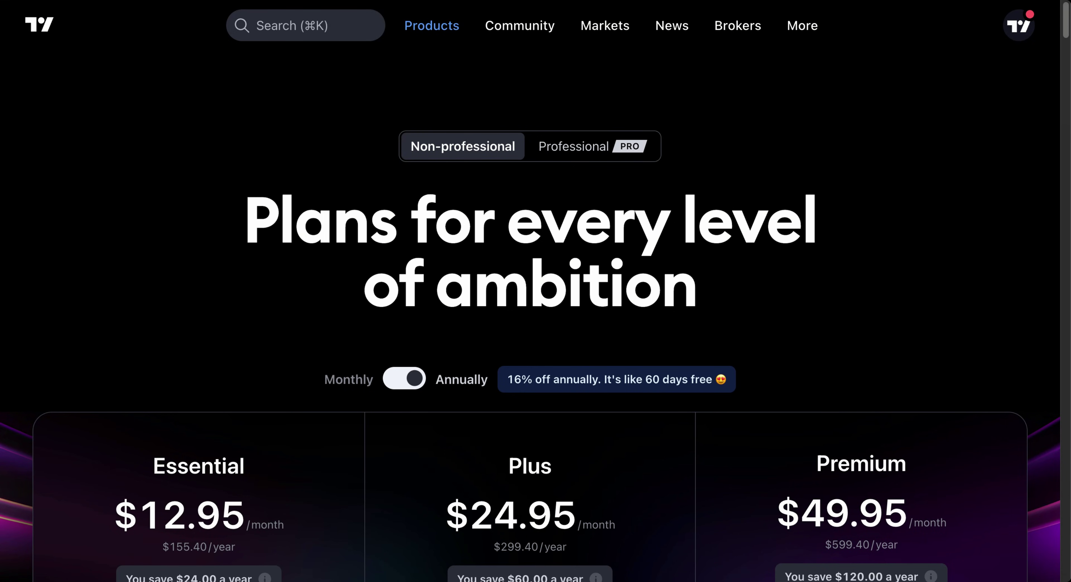
Step: Scroll the pricing page to the Compare plans table's charts-per-tab row (1 on Basic to 16 on Ultimate)
{"action": "scroll", "coordinate": [530, 291], "scroll_direction": "down", "scroll_amount": 3}
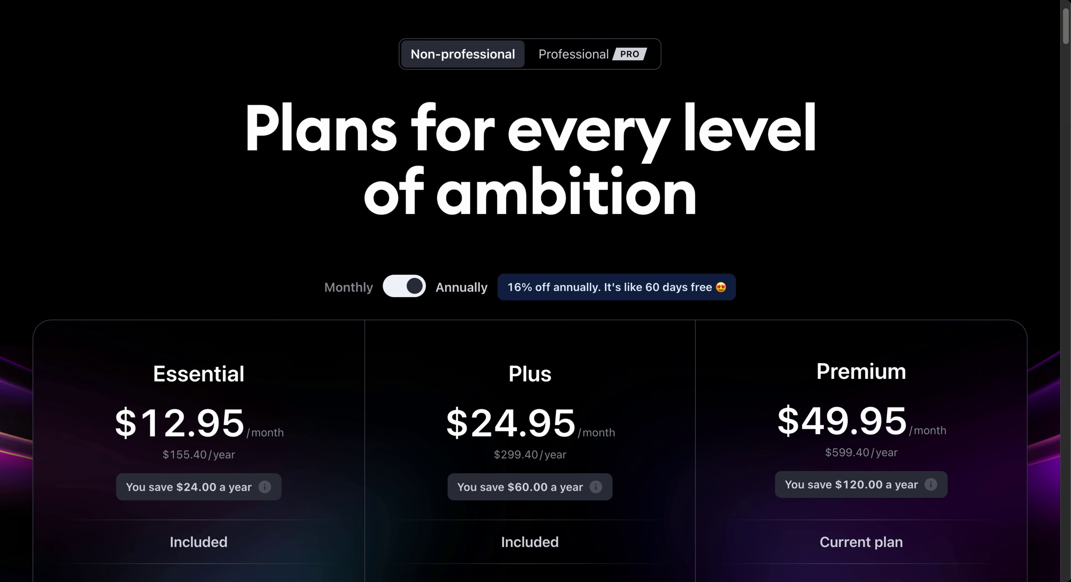
{"action": "scroll", "coordinate": [531, 291], "scroll_direction": "down", "scroll_amount": 2}
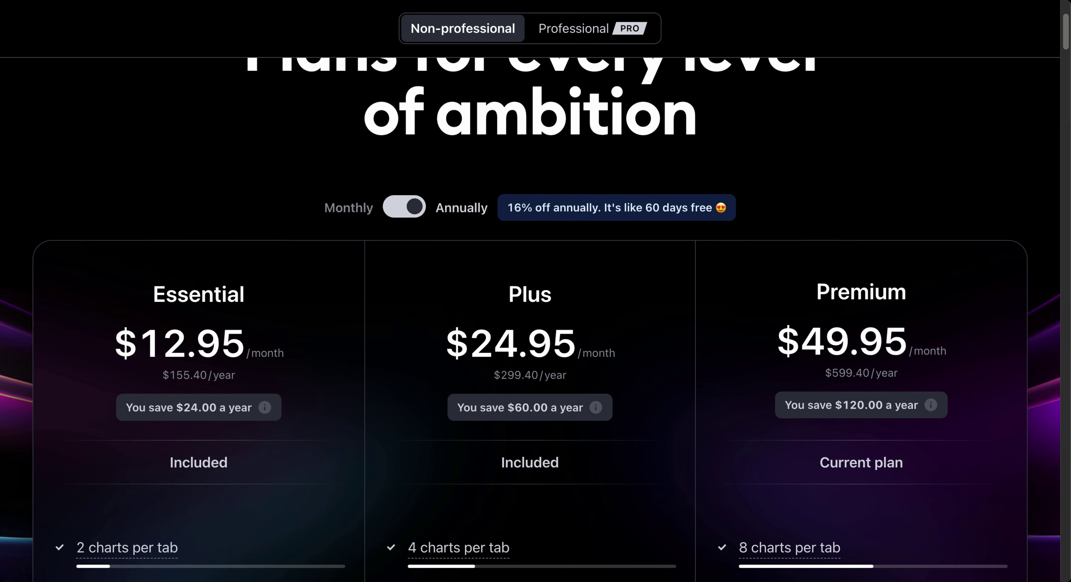
{"action": "scroll", "coordinate": [531, 291], "scroll_direction": "down", "scroll_amount": 9}
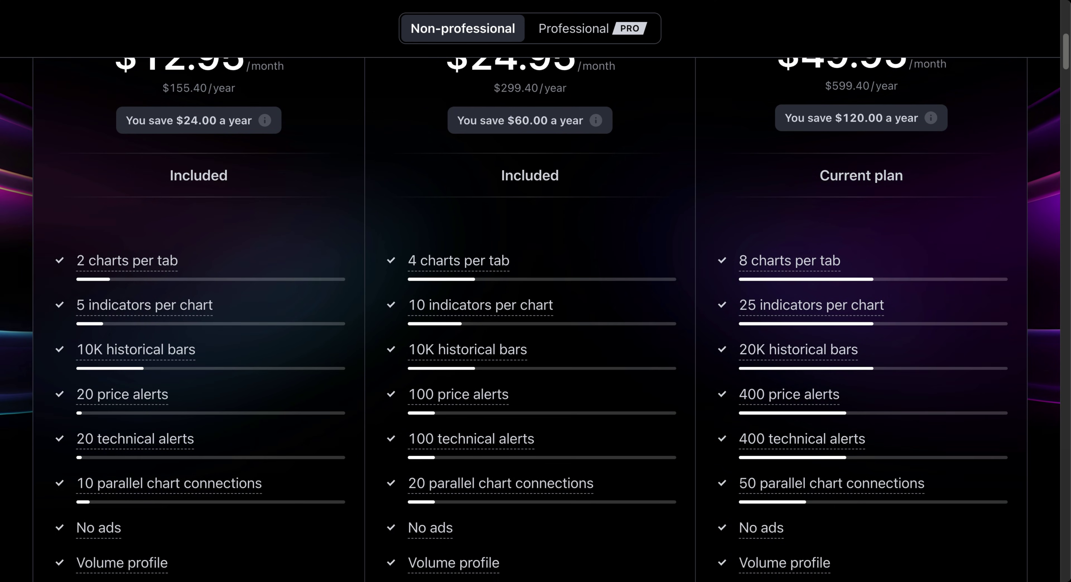
{"action": "scroll", "coordinate": [531, 292], "scroll_direction": "down", "scroll_amount": 8}
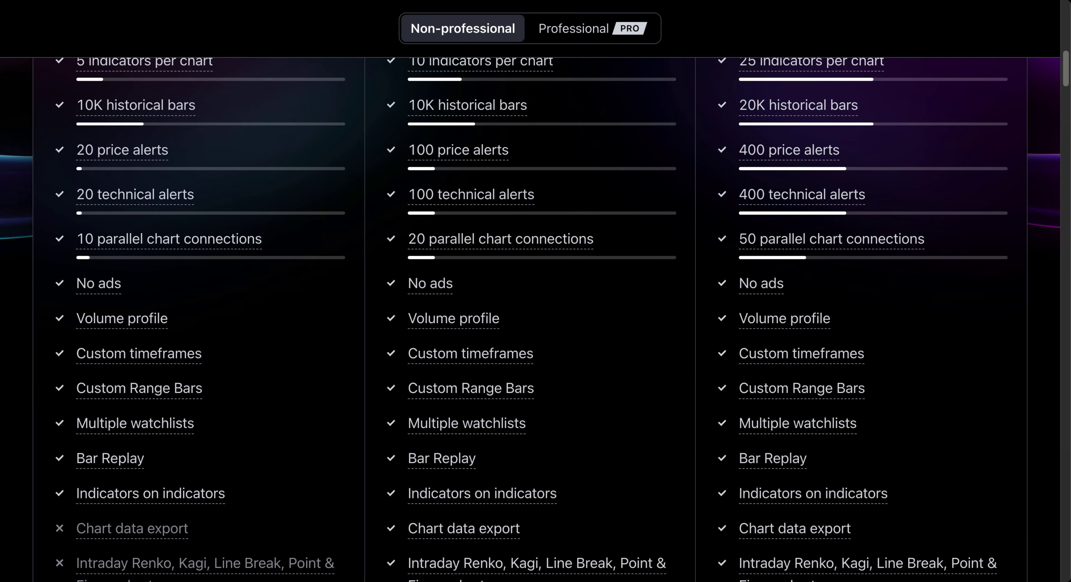
{"action": "mouse_move", "coordinate": [170, 243]}
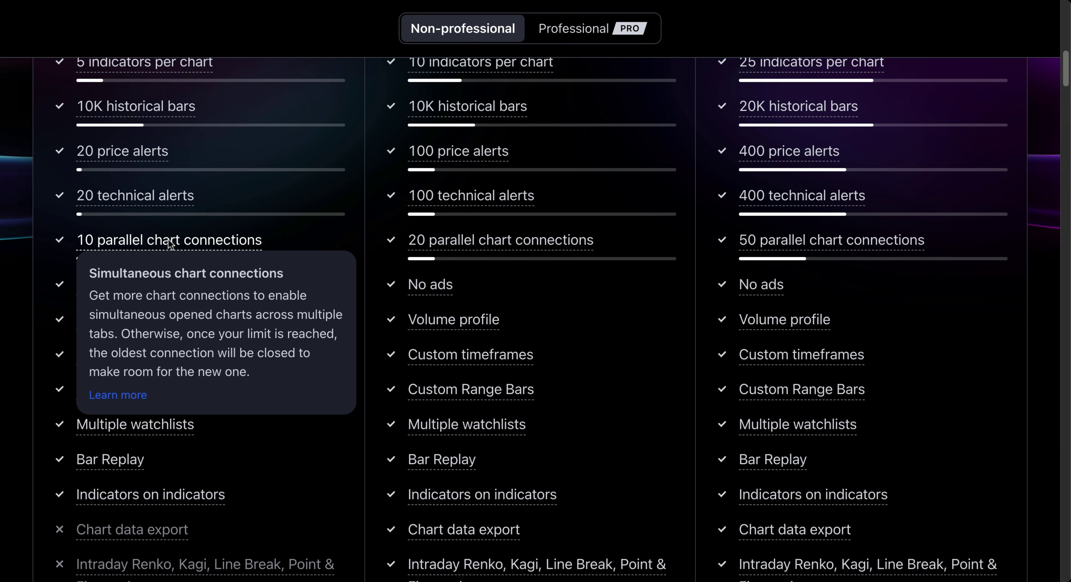
{"action": "scroll", "coordinate": [178, 241], "scroll_direction": "up", "scroll_amount": 17}
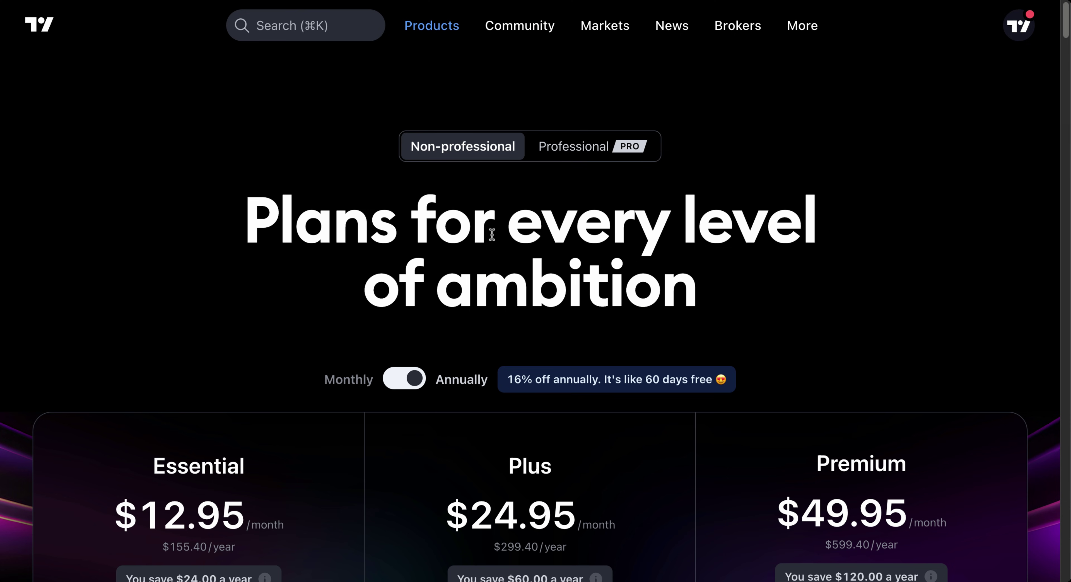
{"action": "scroll", "coordinate": [316, 269], "scroll_direction": "down", "scroll_amount": 3}
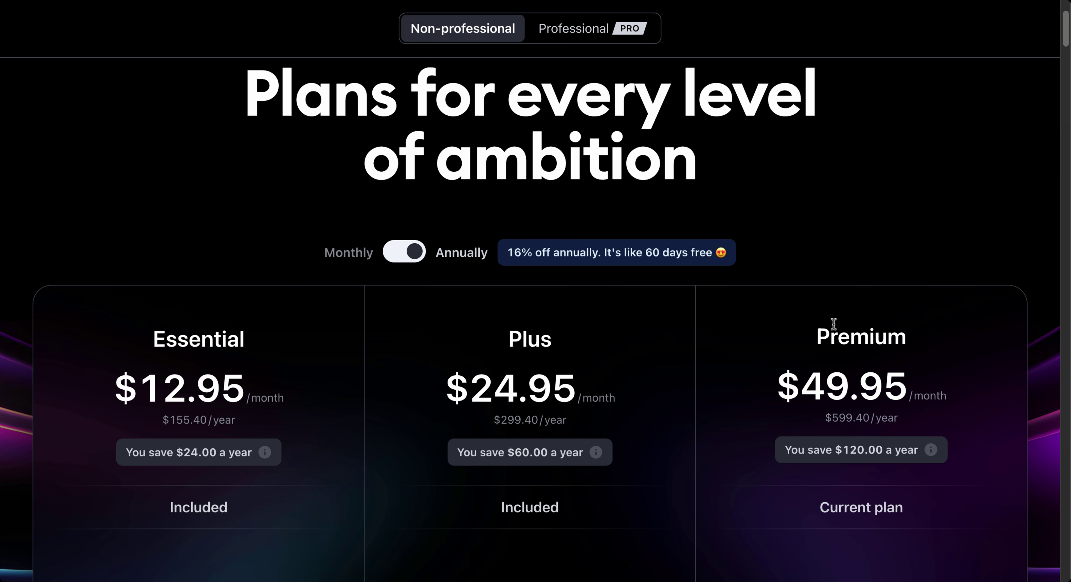
{"action": "scroll", "coordinate": [773, 331], "scroll_direction": "down", "scroll_amount": 3}
{"action": "scroll", "coordinate": [772, 328], "scroll_direction": "down", "scroll_amount": 10}
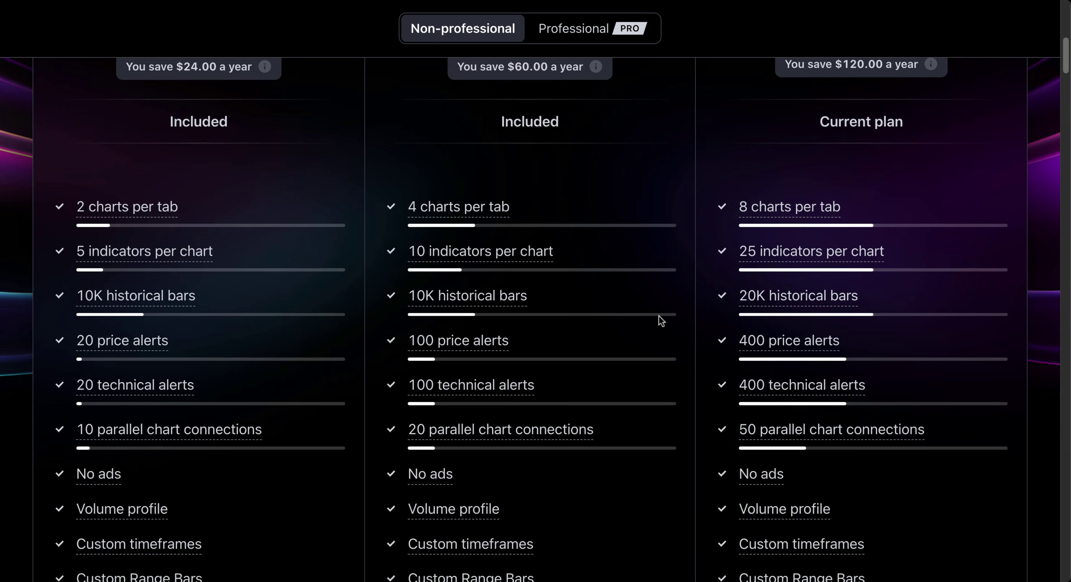
{"action": "scroll", "coordinate": [644, 318], "scroll_direction": "down", "scroll_amount": 10}
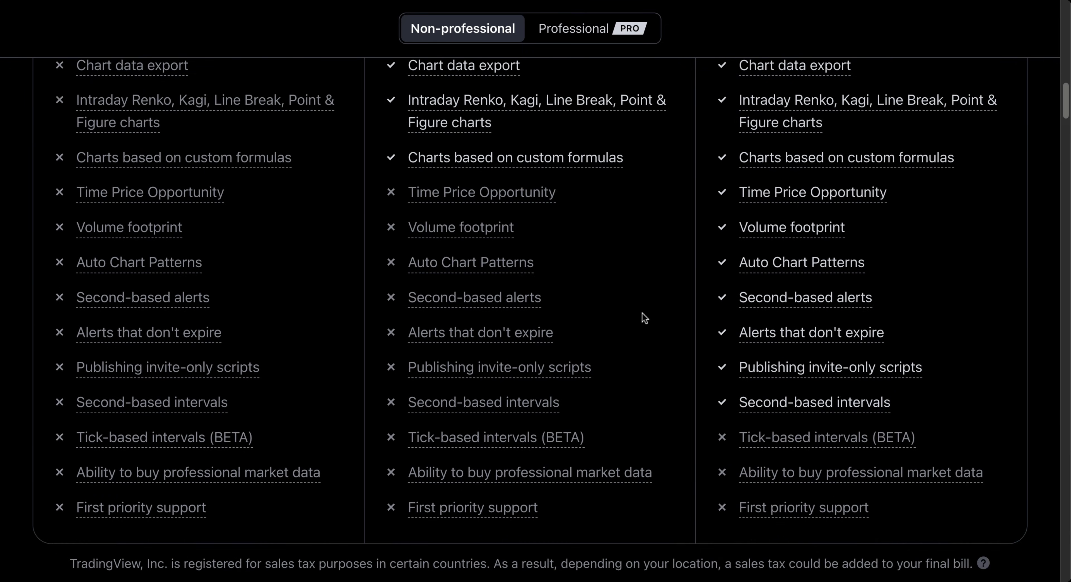
{"action": "scroll", "coordinate": [530, 318], "scroll_direction": "down", "scroll_amount": 8}
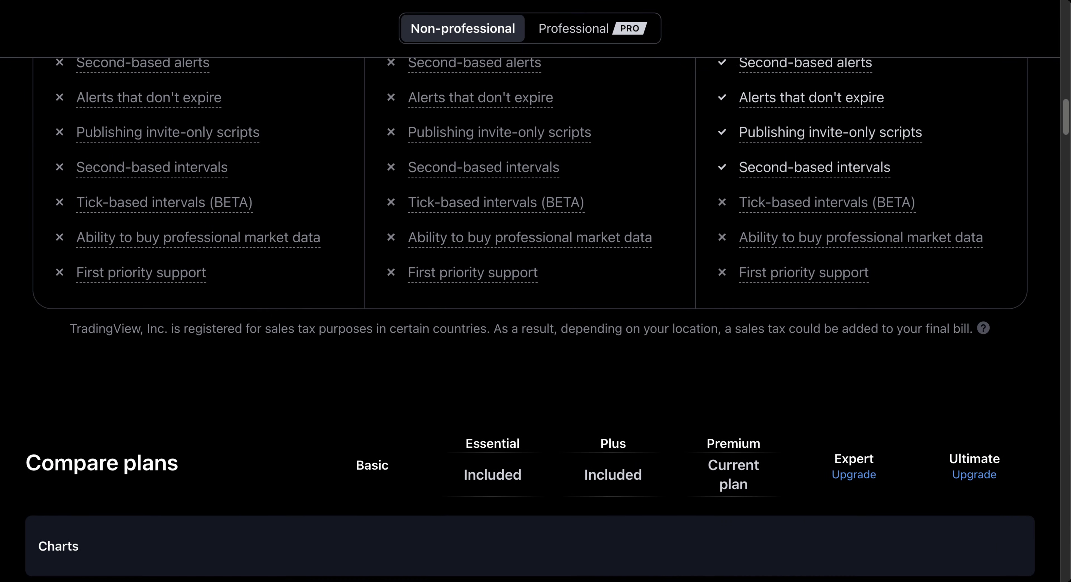
{"action": "scroll", "coordinate": [531, 318], "scroll_direction": "down", "scroll_amount": 6}
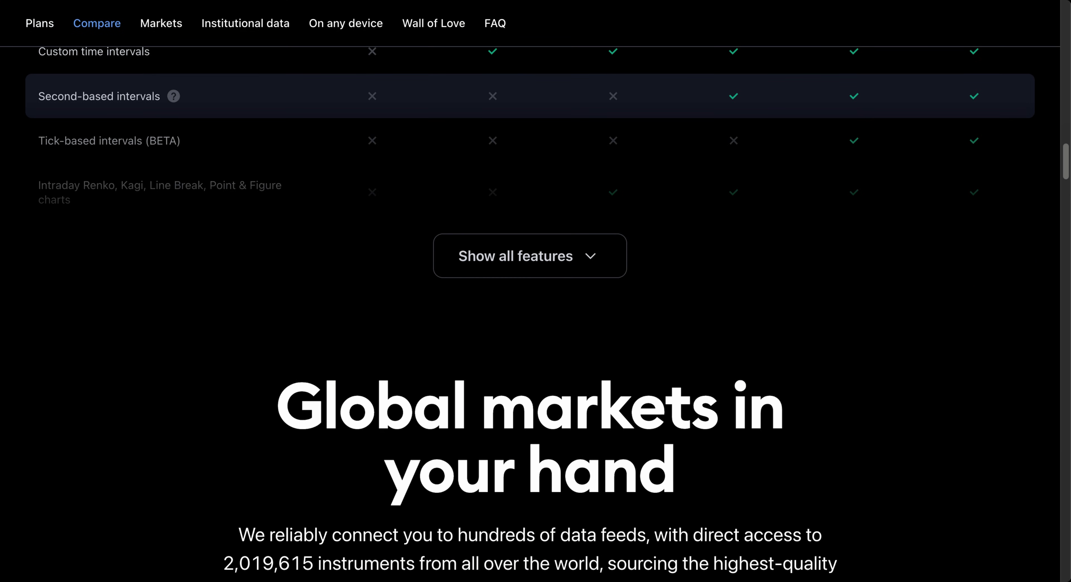
{"action": "scroll", "coordinate": [619, 347], "scroll_direction": "up", "scroll_amount": 2}
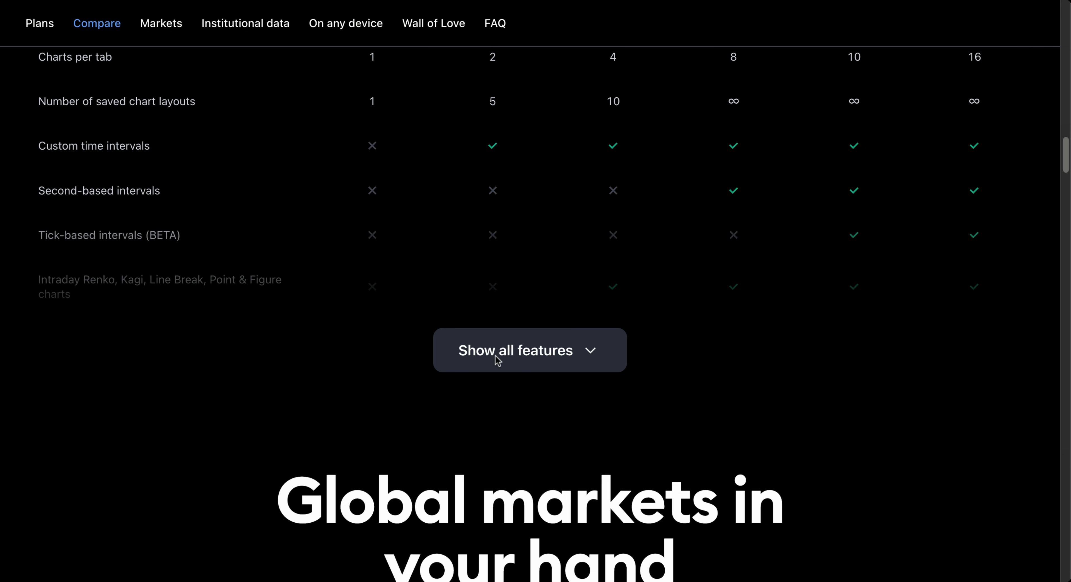
Step: Show all features in the comparison table, scroll through it, then return to the Essential, Plus and Premium cards
{"action": "left_click", "coordinate": [512, 358]}
{"action": "scroll", "coordinate": [514, 358], "scroll_direction": "down", "scroll_amount": 10}
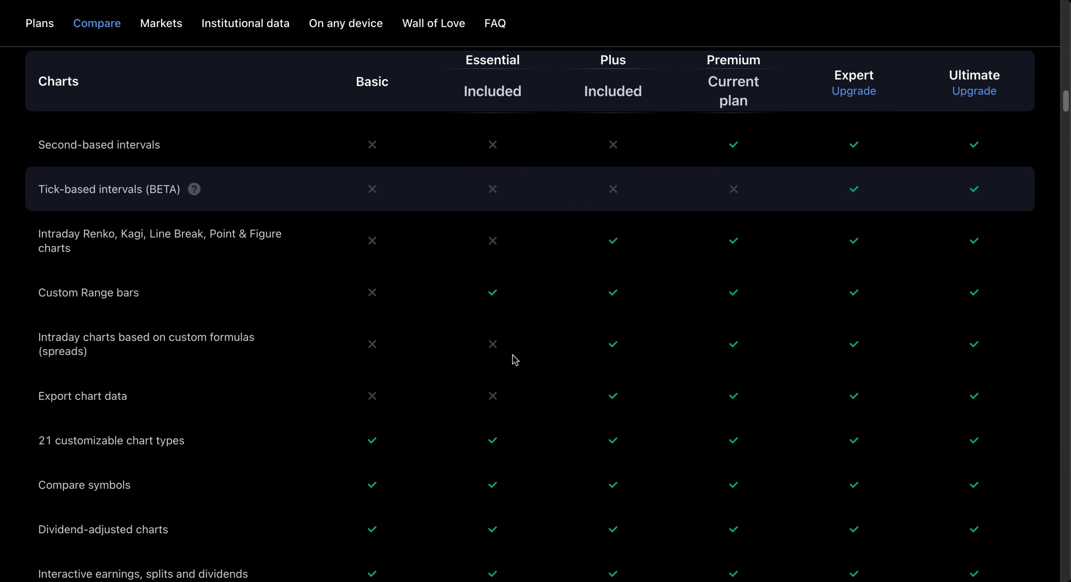
{"action": "scroll", "coordinate": [515, 358], "scroll_direction": "down", "scroll_amount": 10}
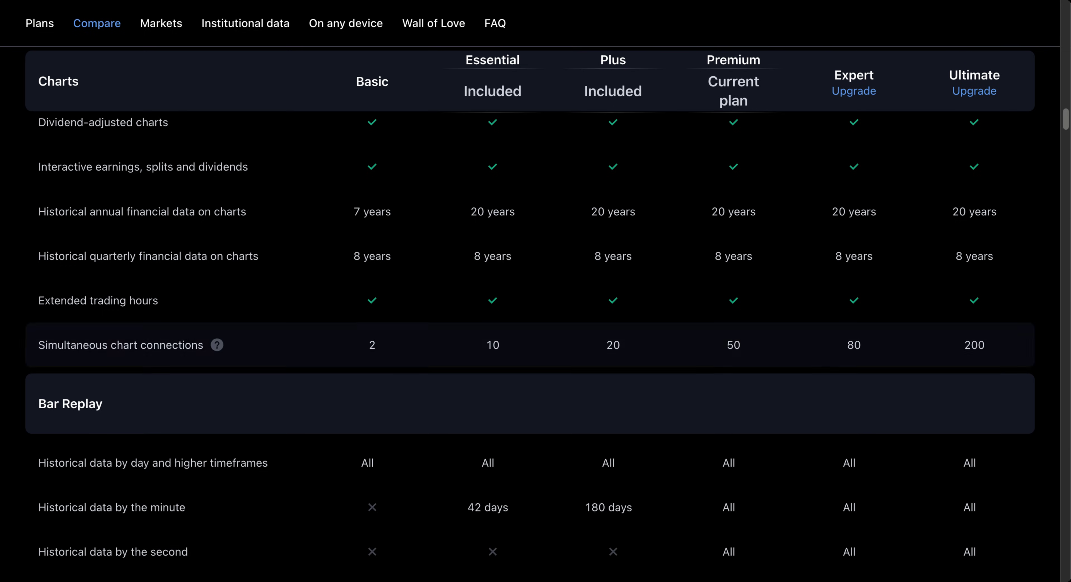
{"action": "scroll", "coordinate": [515, 359], "scroll_direction": "down", "scroll_amount": 15}
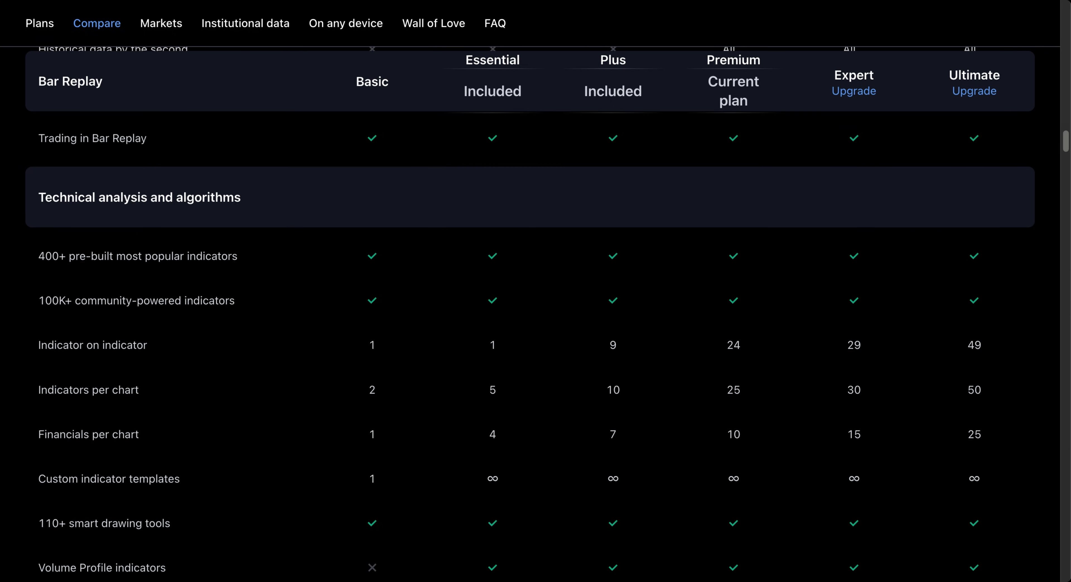
{"action": "scroll", "coordinate": [515, 359], "scroll_direction": "down", "scroll_amount": 7}
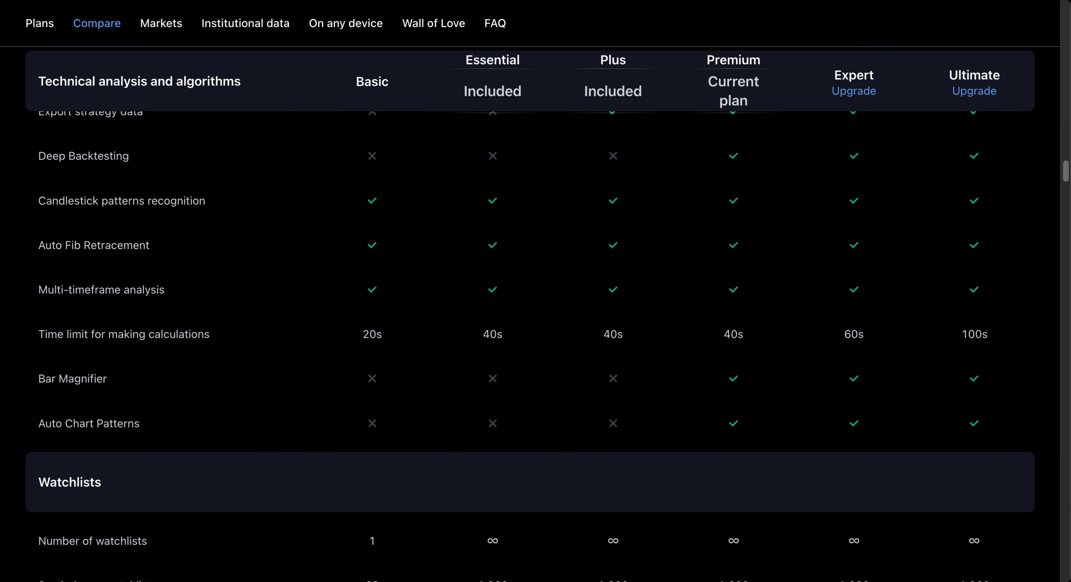
{"action": "scroll", "coordinate": [514, 358], "scroll_direction": "up", "scroll_amount": 16}
{"action": "scroll", "coordinate": [515, 359], "scroll_direction": "up", "scroll_amount": 20}
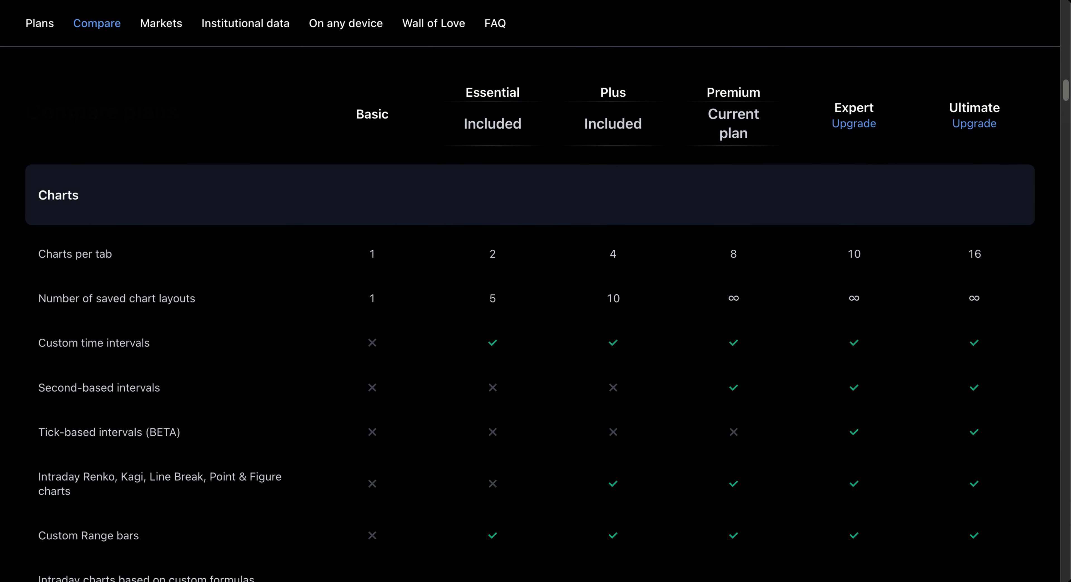
{"action": "scroll", "coordinate": [495, 356], "scroll_direction": "up", "scroll_amount": 8}
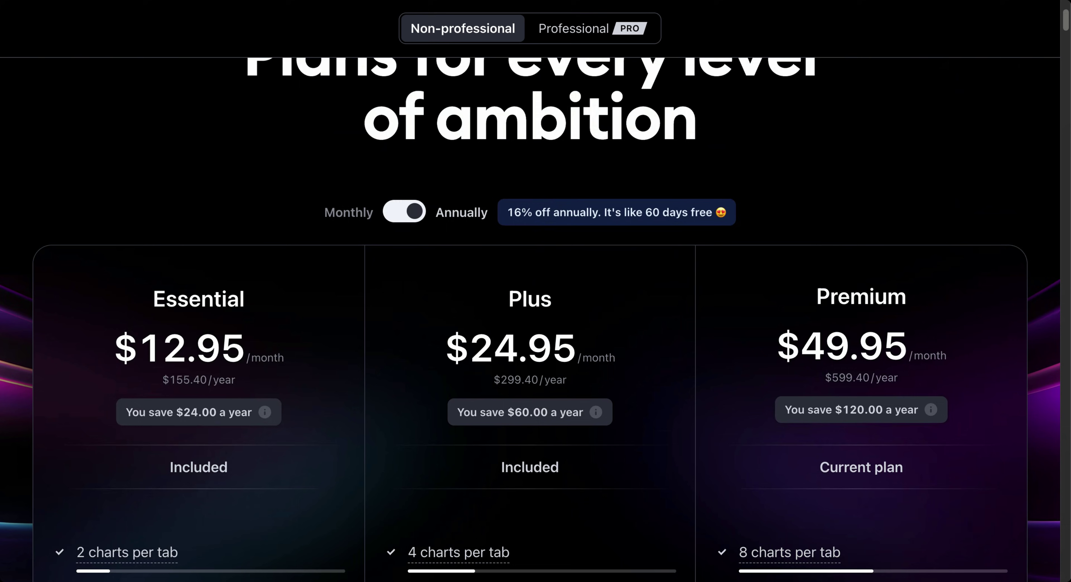
{"action": "scroll", "coordinate": [496, 356], "scroll_direction": "down", "scroll_amount": 11}
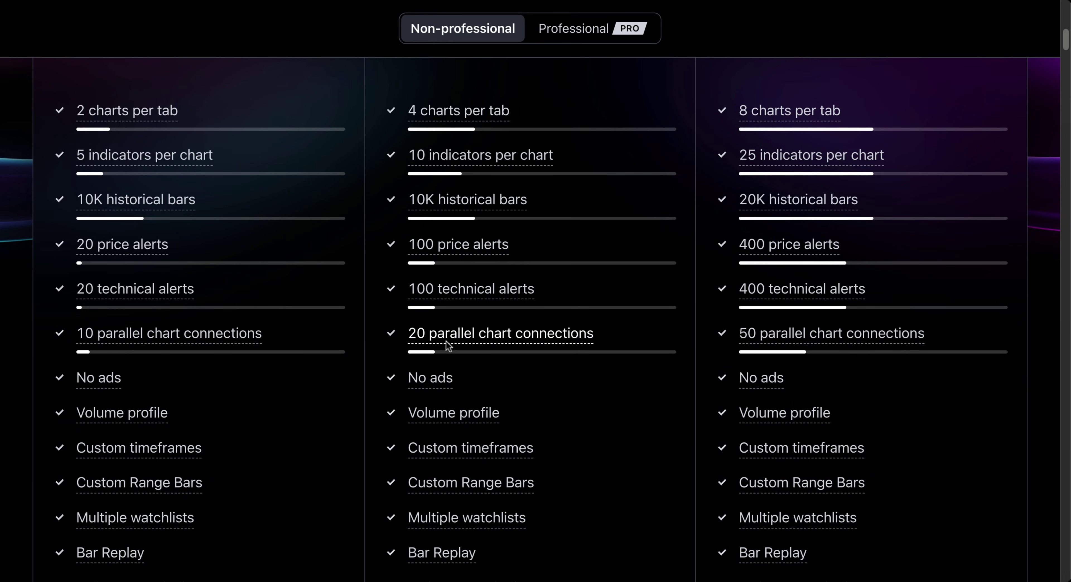
{"action": "mouse_move", "coordinate": [493, 335]}
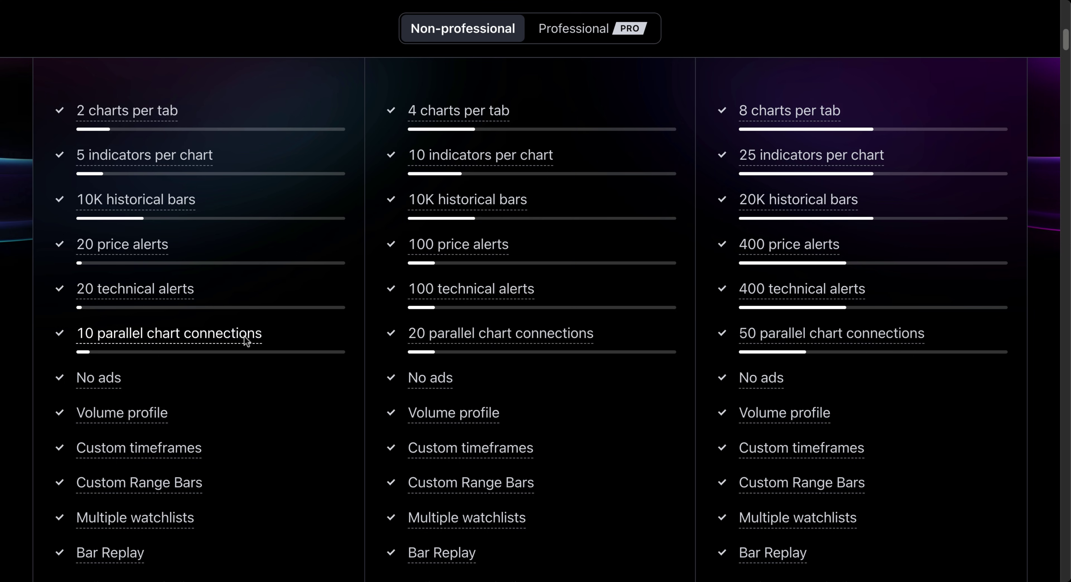
{"action": "scroll", "coordinate": [548, 366], "scroll_direction": "up", "scroll_amount": 2}
{"action": "scroll", "coordinate": [548, 366], "scroll_direction": "up", "scroll_amount": 9}
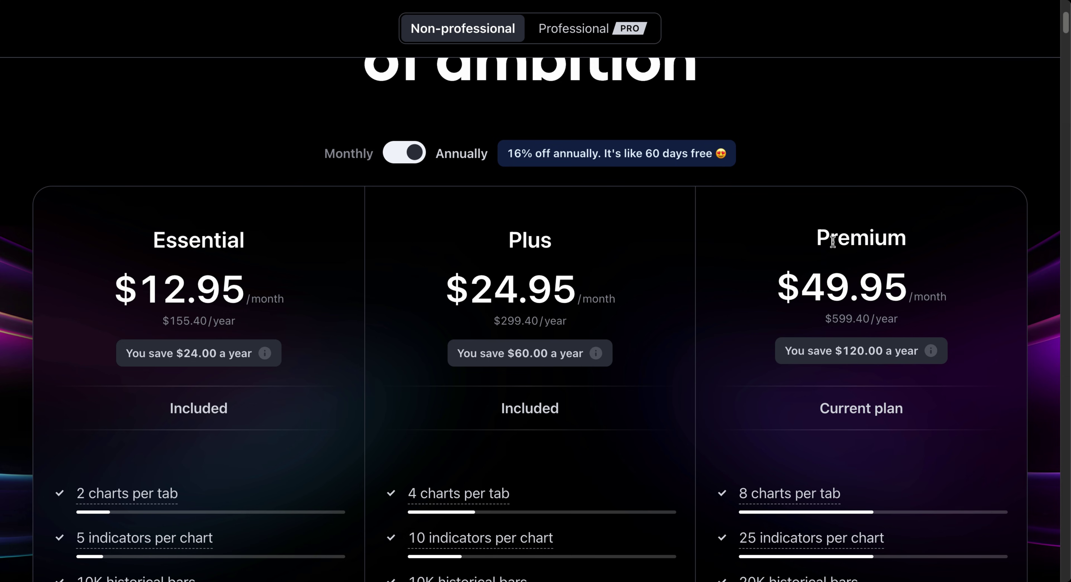
{"action": "scroll", "coordinate": [829, 248], "scroll_direction": "down", "scroll_amount": 14}
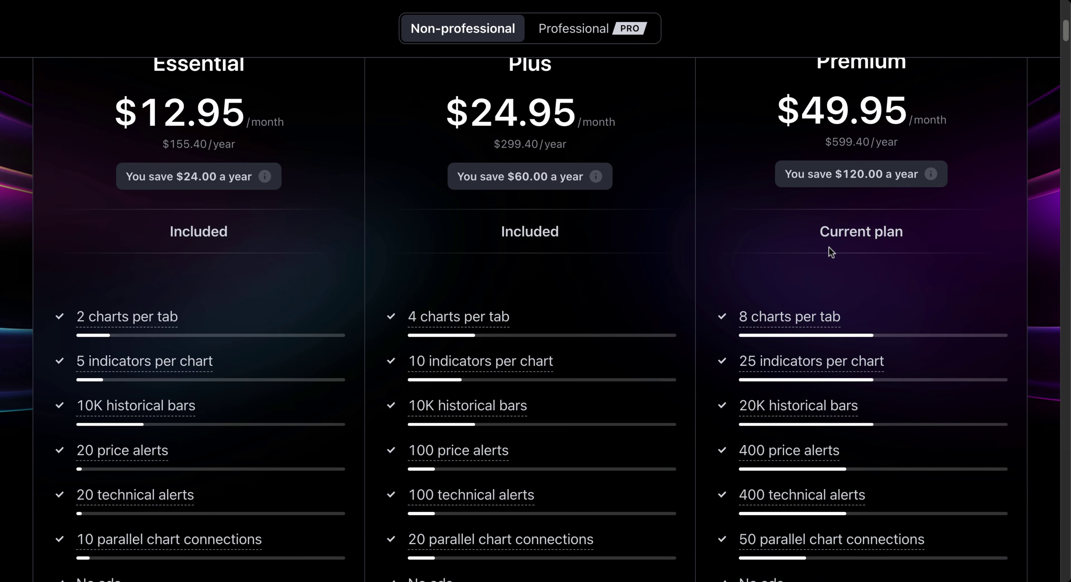
{"action": "scroll", "coordinate": [807, 264], "scroll_direction": "up", "scroll_amount": 1}
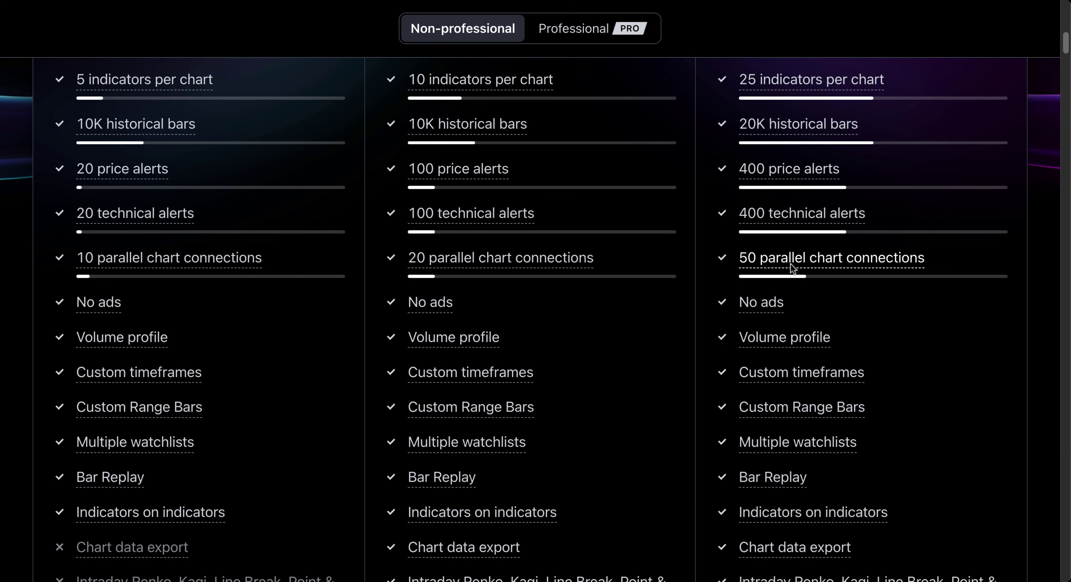
Step: Bring up the browser window showing the BTCUSD daily chart across dozens of TradingView tabs
{"action": "mouse_move", "coordinate": [791, 263]}
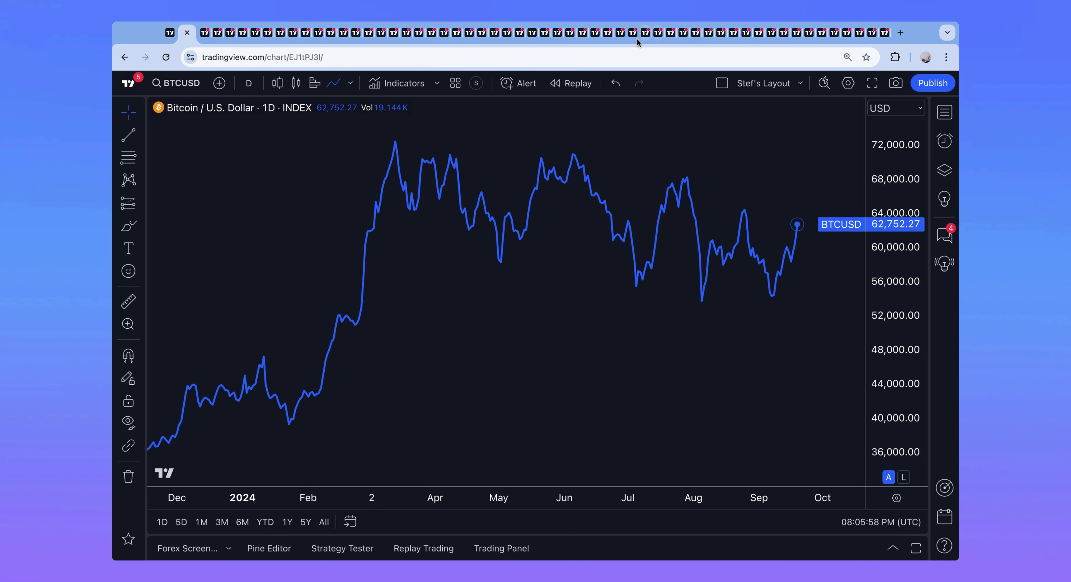
Step: Cycle through the USDJPY, DXY, AAPL, TSLA, US100 and BTCUSD chart tabs, ending on a BTCUSD tab
{"action": "left_click", "coordinate": [207, 38]}
{"action": "left_click", "coordinate": [216, 38]}
{"action": "left_click", "coordinate": [230, 37]}
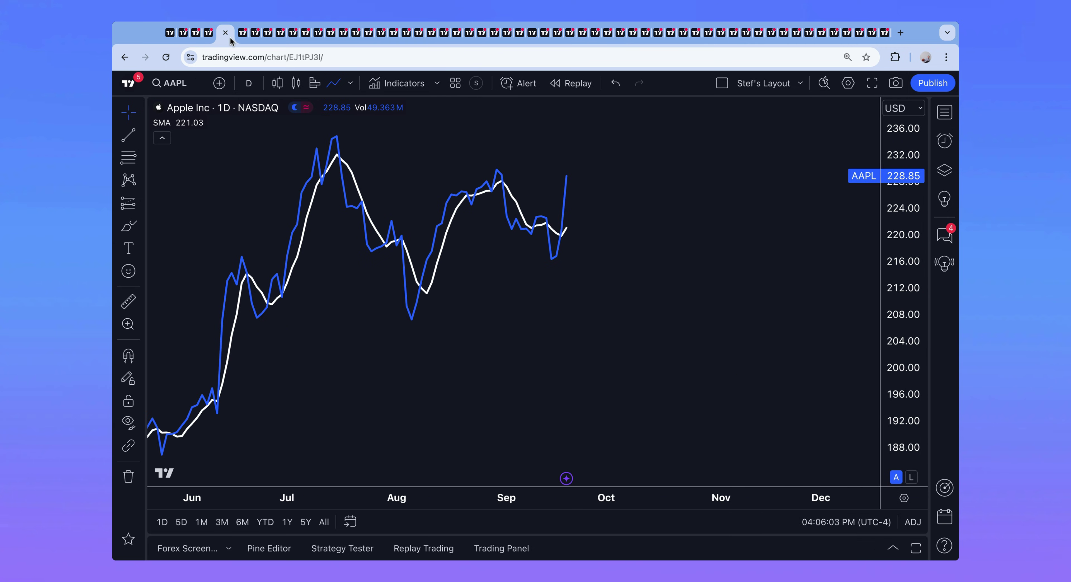
{"action": "left_click", "coordinate": [245, 37]}
{"action": "left_click", "coordinate": [260, 39]}
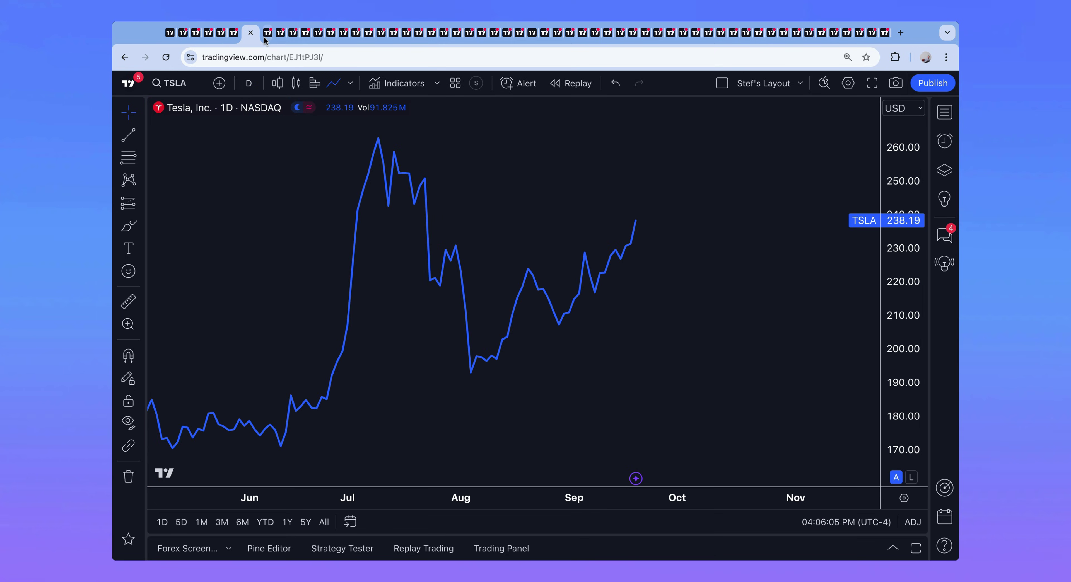
{"action": "left_click", "coordinate": [265, 38]}
{"action": "left_click", "coordinate": [280, 38]}
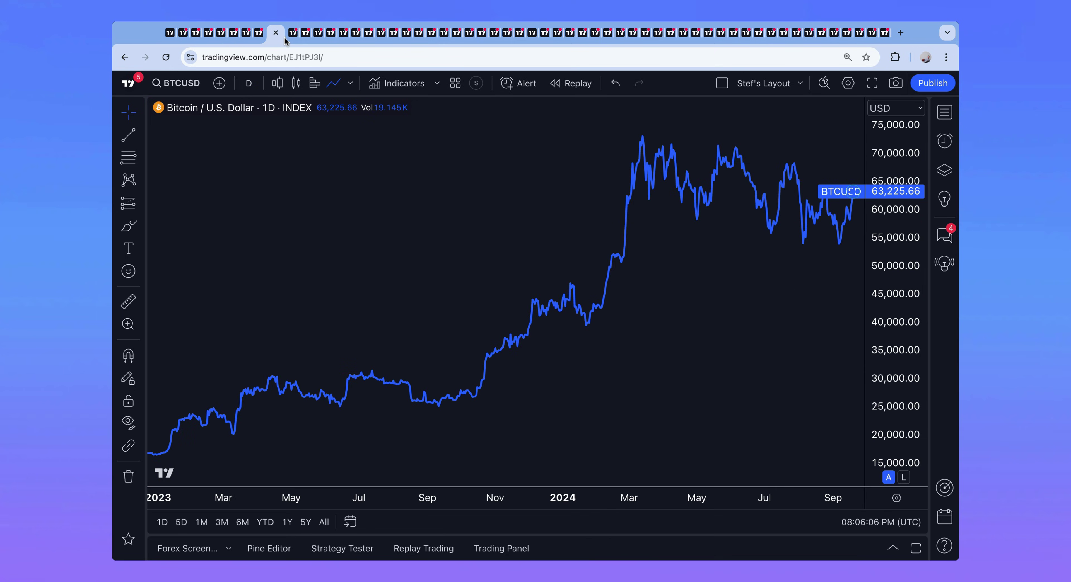
{"action": "left_click", "coordinate": [293, 37]}
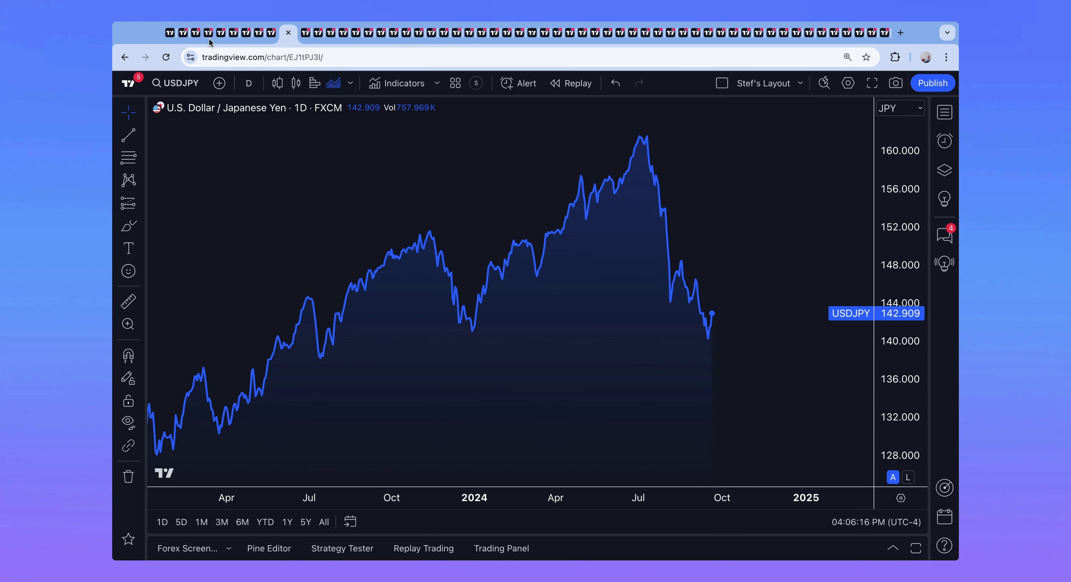
{"action": "left_click", "coordinate": [195, 40]}
{"action": "left_click", "coordinate": [181, 40]}
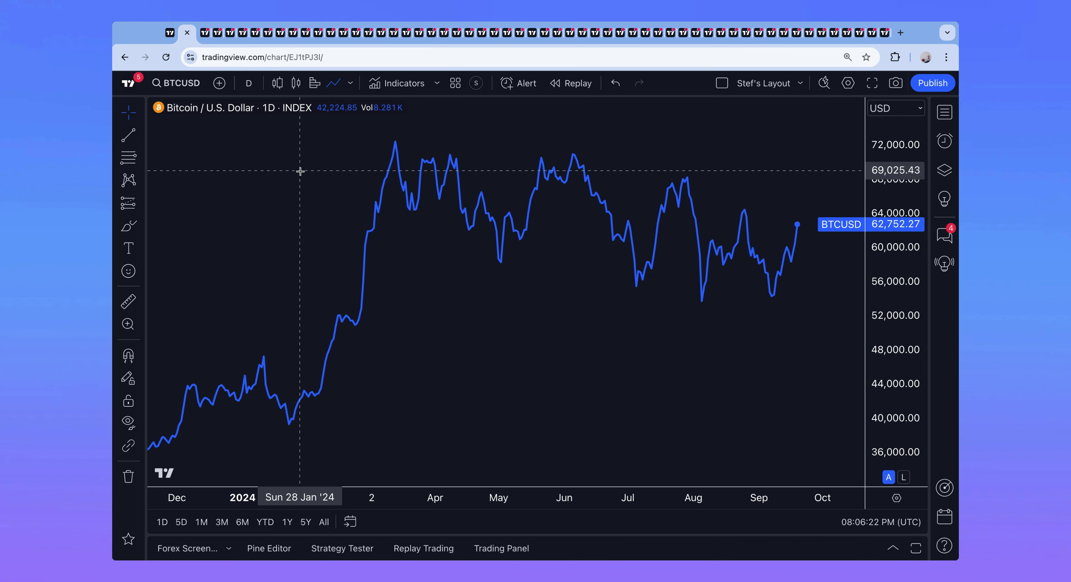
Step: Pan and zoom the Bitcoin daily chart to show 2024 prices, latest close 62,752.27
{"action": "left_click_drag", "start_coordinate": [407, 242], "coordinate": [350, 241]}
{"action": "scroll", "coordinate": [350, 242], "scroll_direction": "down", "scroll_amount": 5}
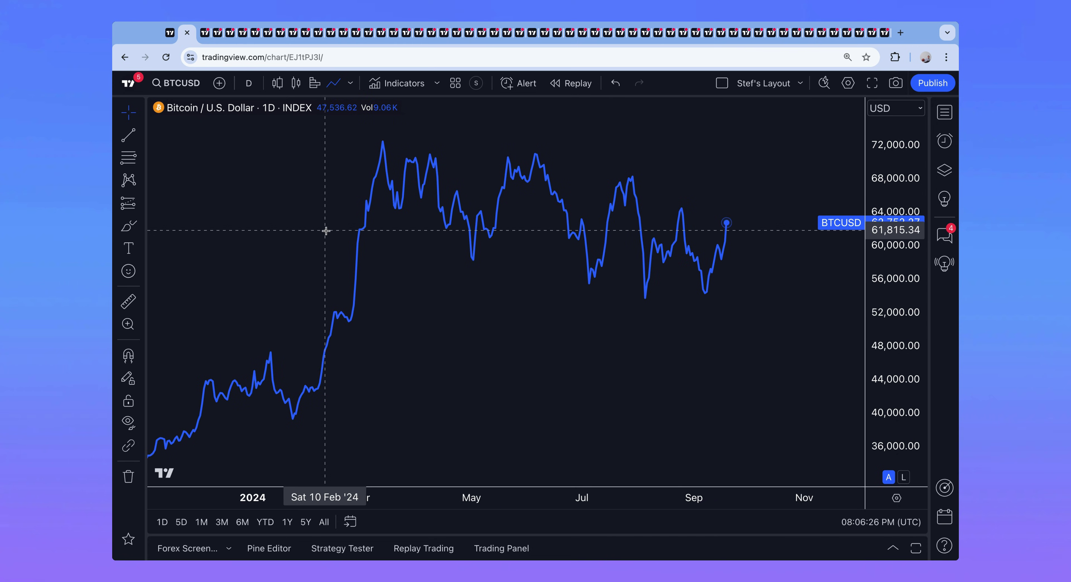
{"action": "left_click_drag", "start_coordinate": [319, 228], "coordinate": [289, 228]}
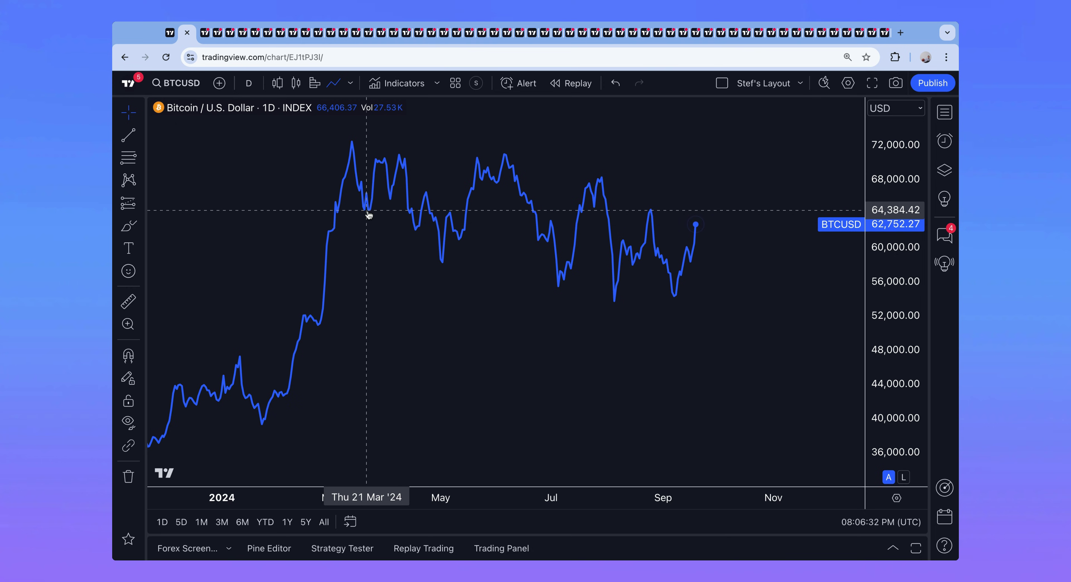
{"action": "scroll", "coordinate": [370, 214], "scroll_direction": "up", "scroll_amount": 1}
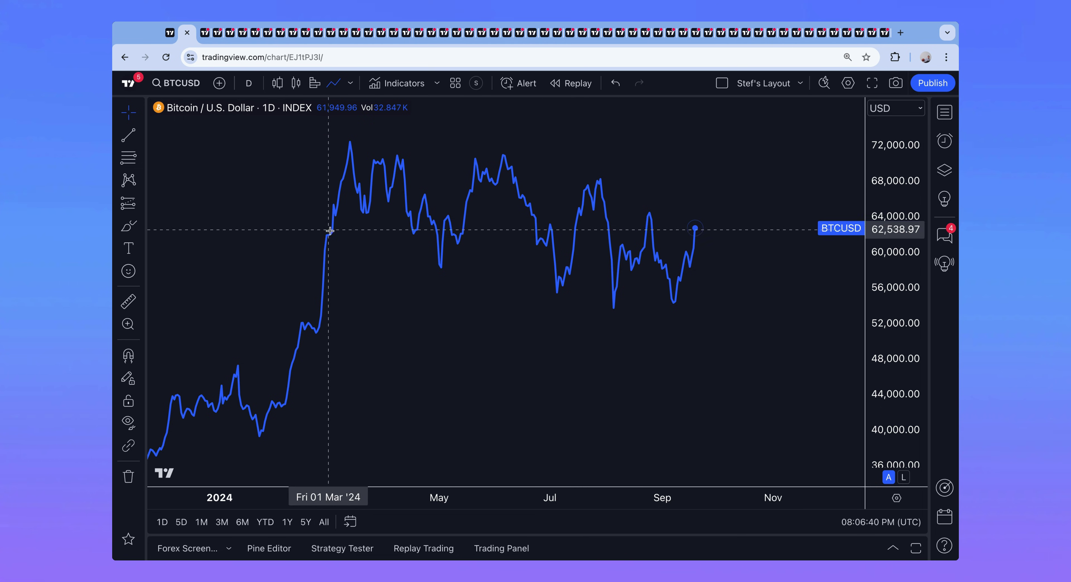
{"action": "left_click", "coordinate": [278, 85]}
{"action": "left_click", "coordinate": [333, 83]}
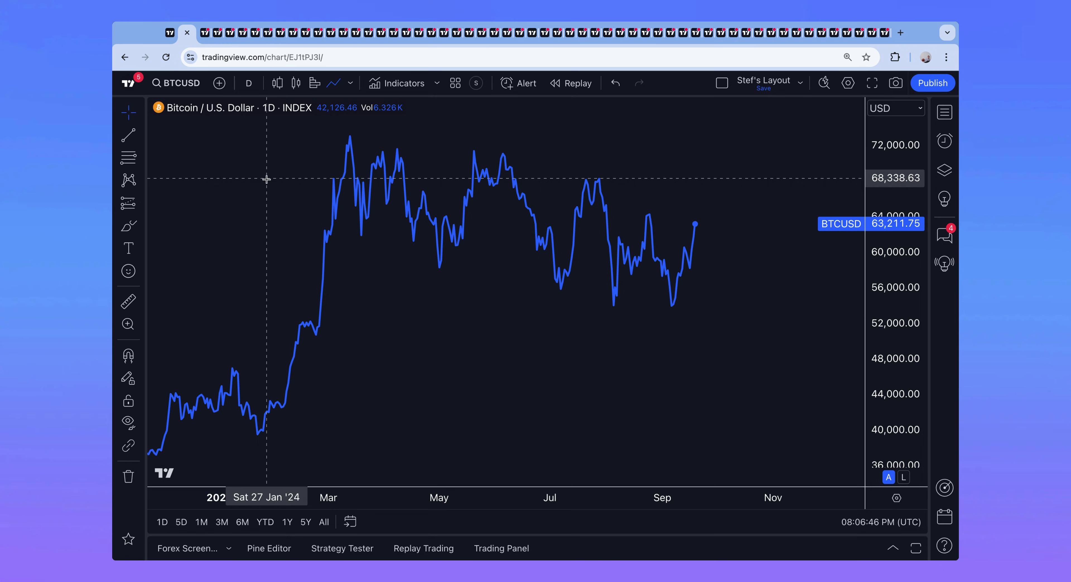
{"action": "right_click", "coordinate": [292, 178]}
{"action": "left_click", "coordinate": [337, 490]}
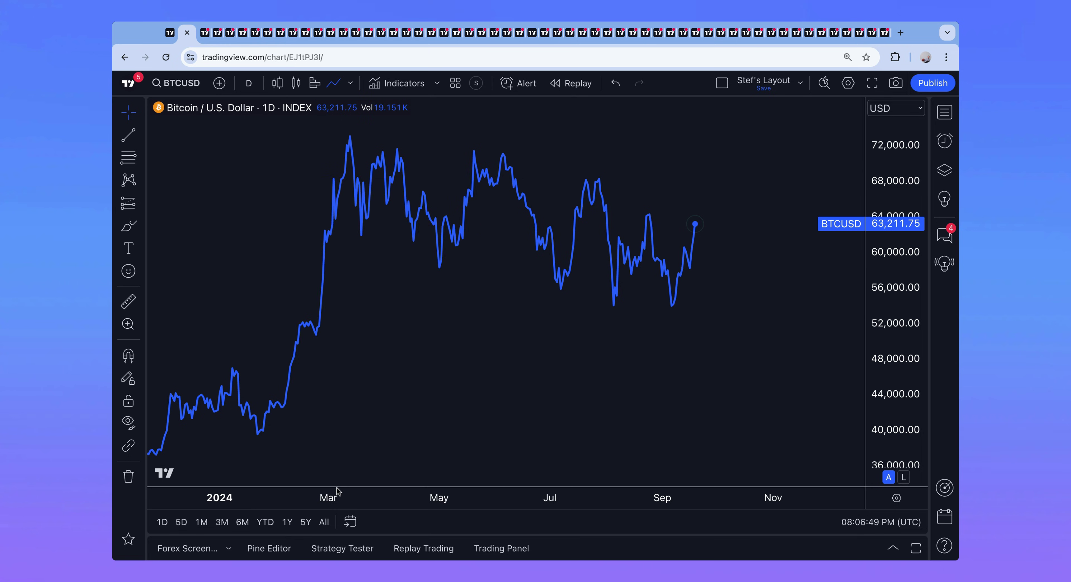
{"action": "left_click", "coordinate": [367, 214]}
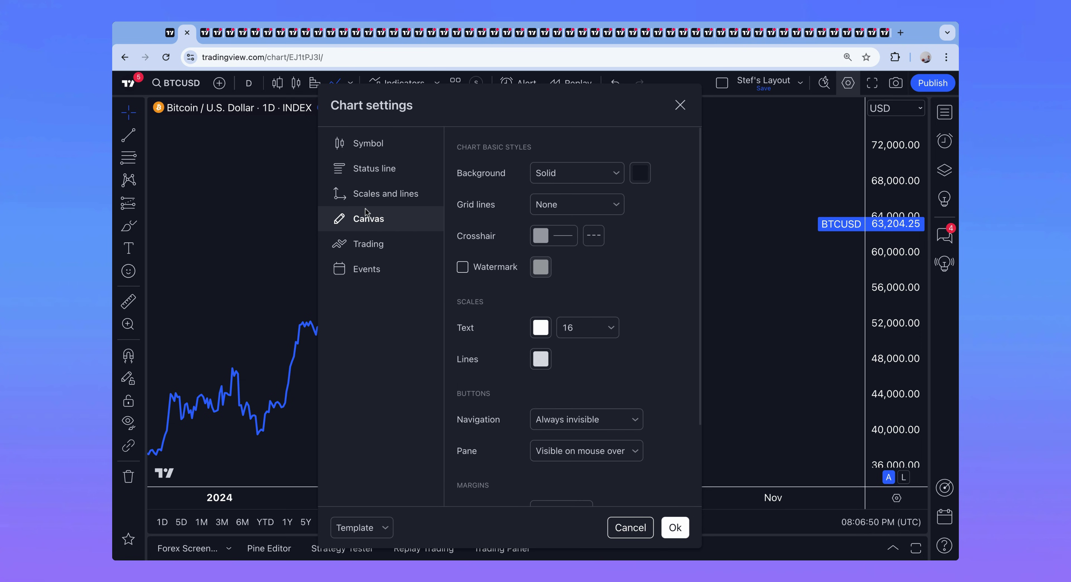
{"action": "left_click", "coordinate": [378, 241]}
{"action": "left_click", "coordinate": [382, 268]}
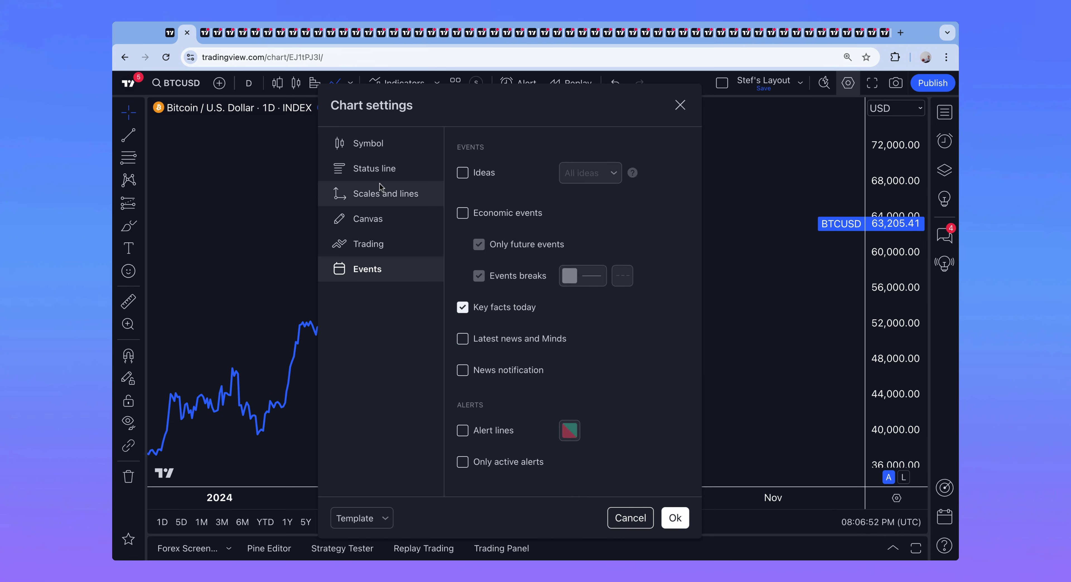
{"action": "left_click", "coordinate": [376, 169]}
{"action": "left_click", "coordinate": [379, 146]}
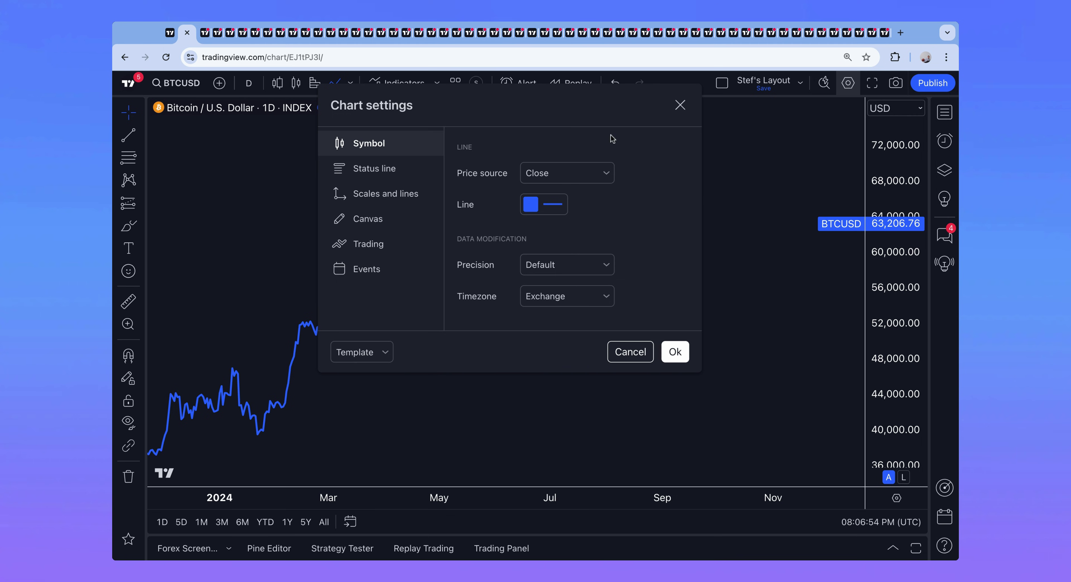
{"action": "left_click", "coordinate": [680, 105]}
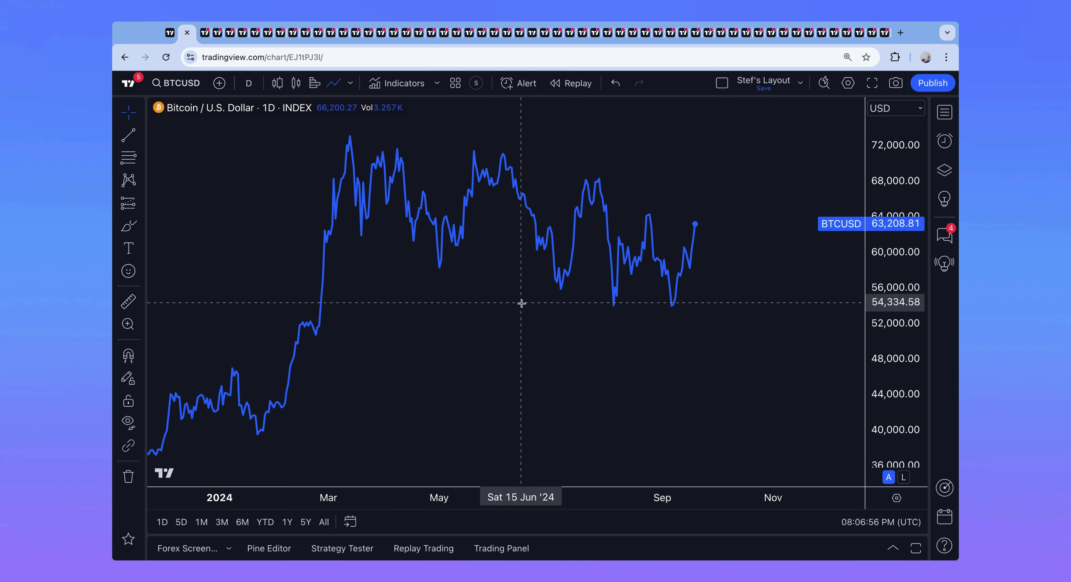
{"action": "scroll", "coordinate": [519, 304], "scroll_direction": "right", "scroll_amount": 2}
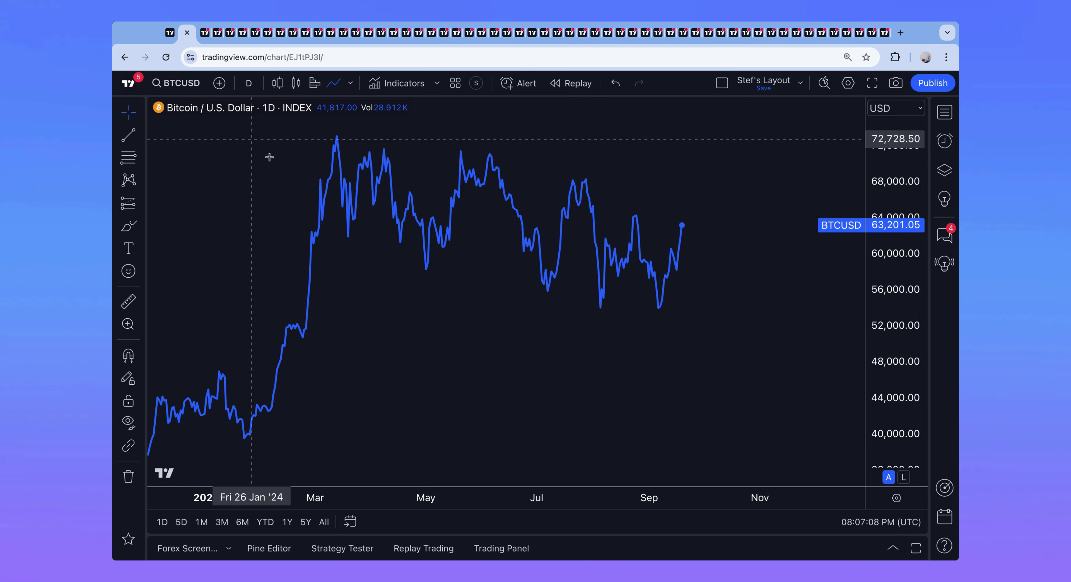
{"action": "scroll", "coordinate": [474, 265], "scroll_direction": "right", "scroll_amount": 5}
{"action": "scroll", "coordinate": [473, 265], "scroll_direction": "left", "scroll_amount": 5}
{"action": "scroll", "coordinate": [471, 266], "scroll_direction": "up", "scroll_amount": 3}
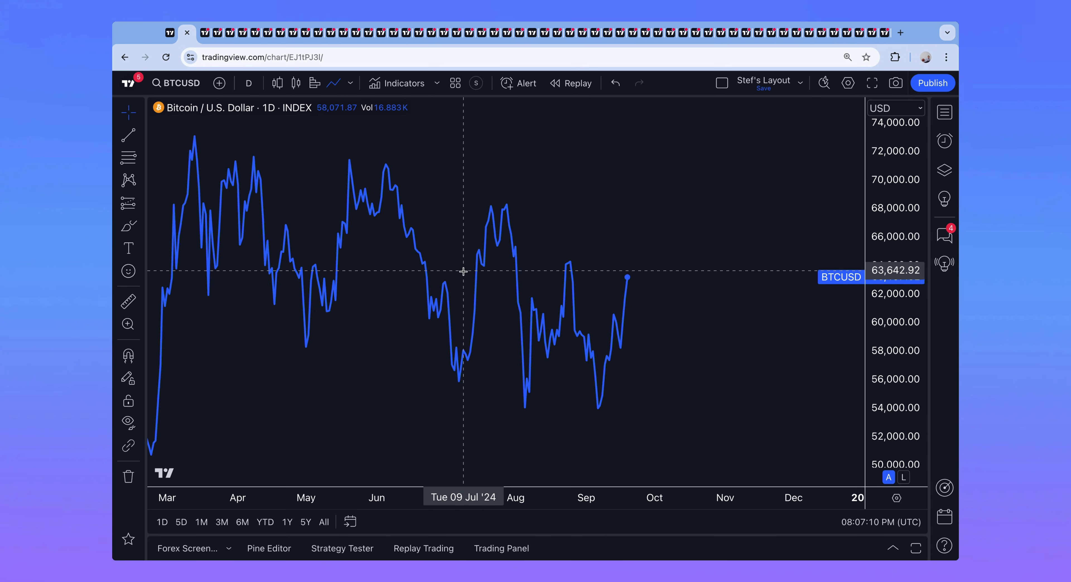
{"action": "scroll", "coordinate": [461, 270], "scroll_direction": "down", "scroll_amount": 2}
Step: Cycle through the USDJPY, DXY, AAPL, TSLA and US100 tabs to reach the BTCUSD daily chart
{"action": "left_click", "coordinate": [203, 32]}
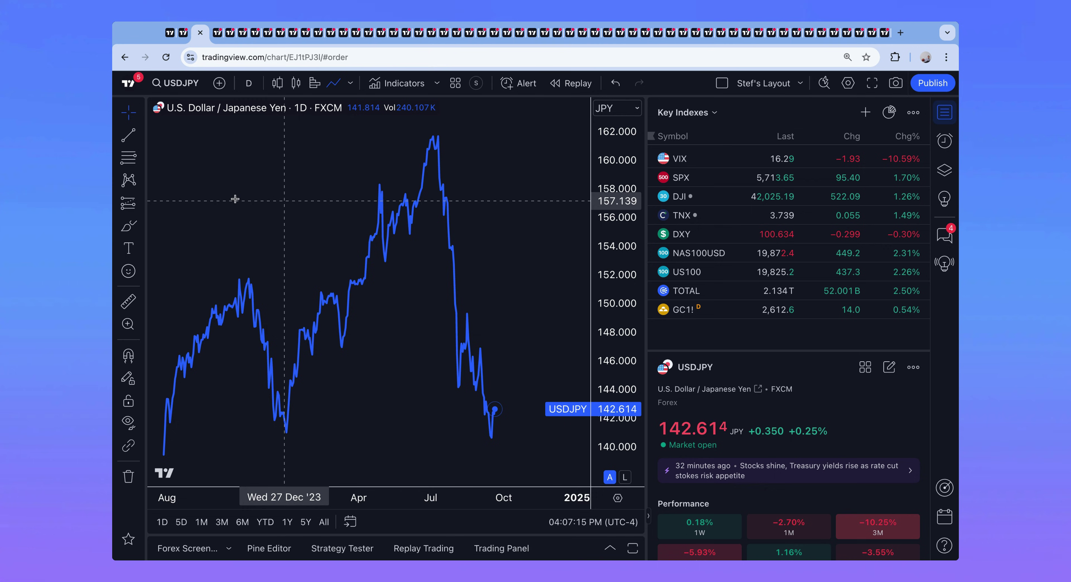
{"action": "scroll", "coordinate": [235, 200], "scroll_direction": "up", "scroll_amount": 5}
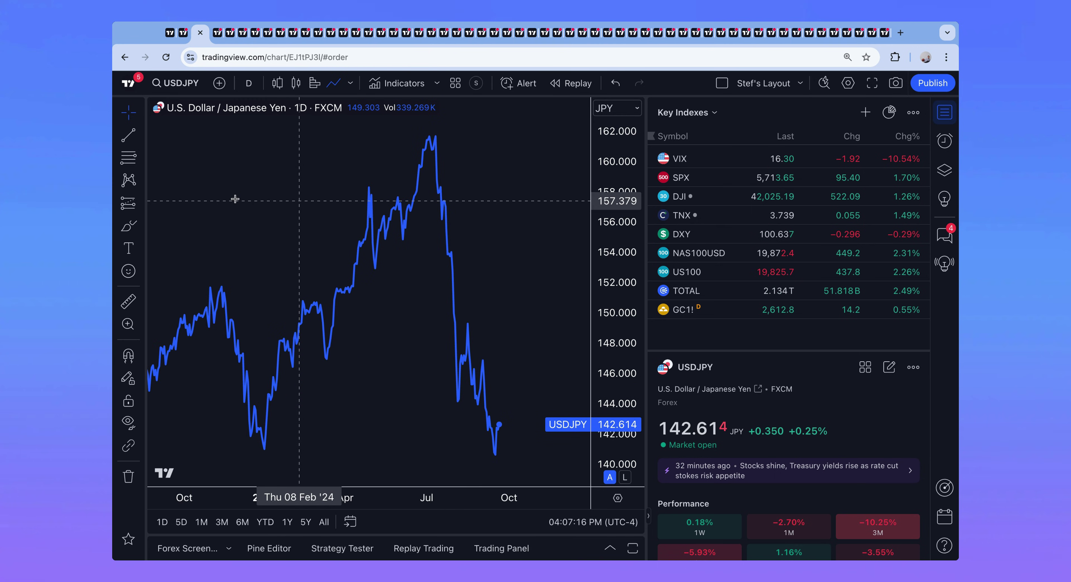
{"action": "scroll", "coordinate": [299, 200], "scroll_direction": "down", "scroll_amount": 1}
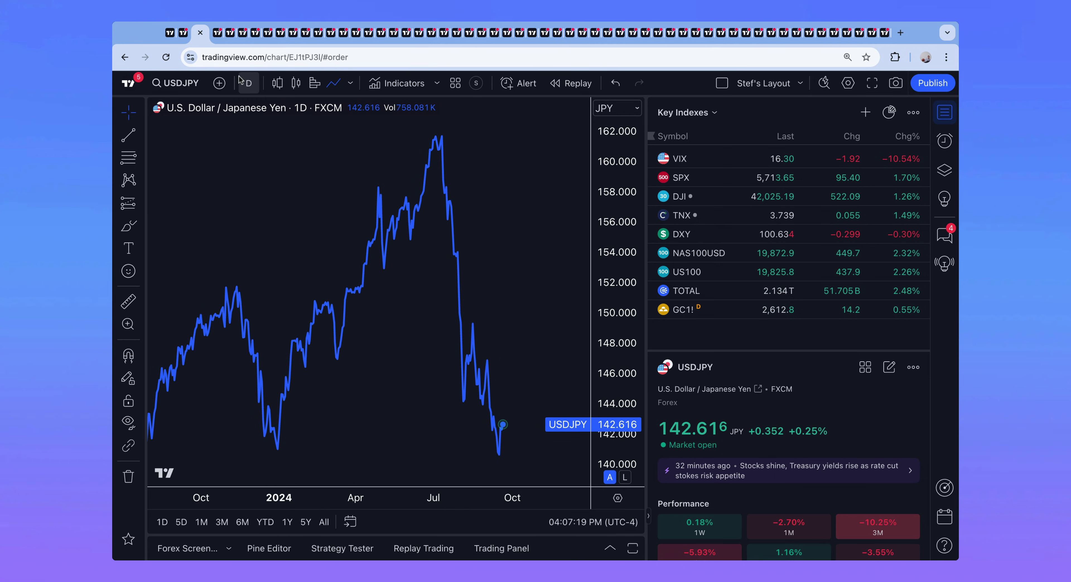
{"action": "left_click", "coordinate": [216, 36]}
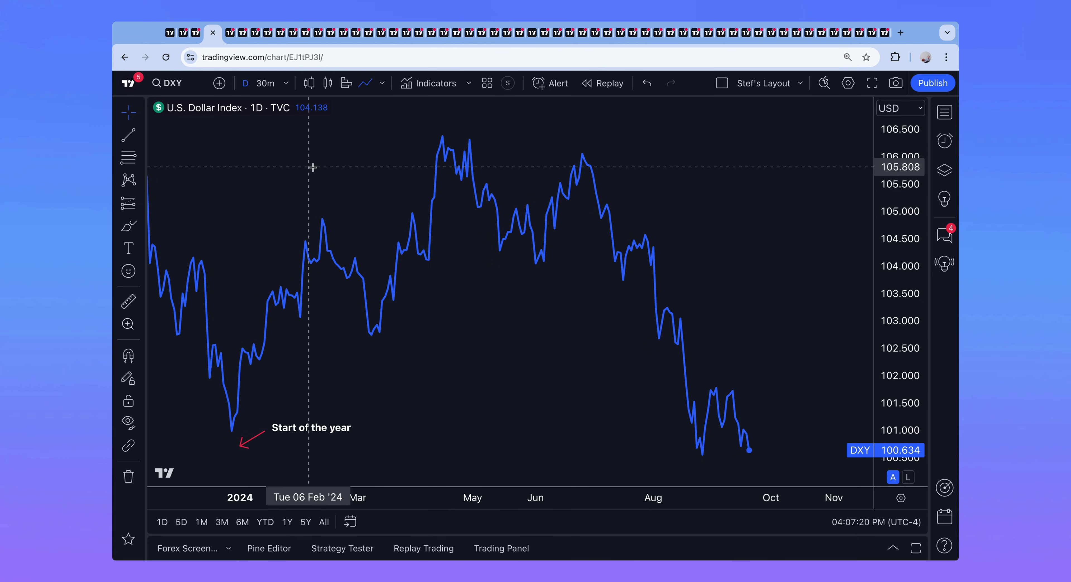
{"action": "scroll", "coordinate": [327, 213], "scroll_direction": "up", "scroll_amount": 6}
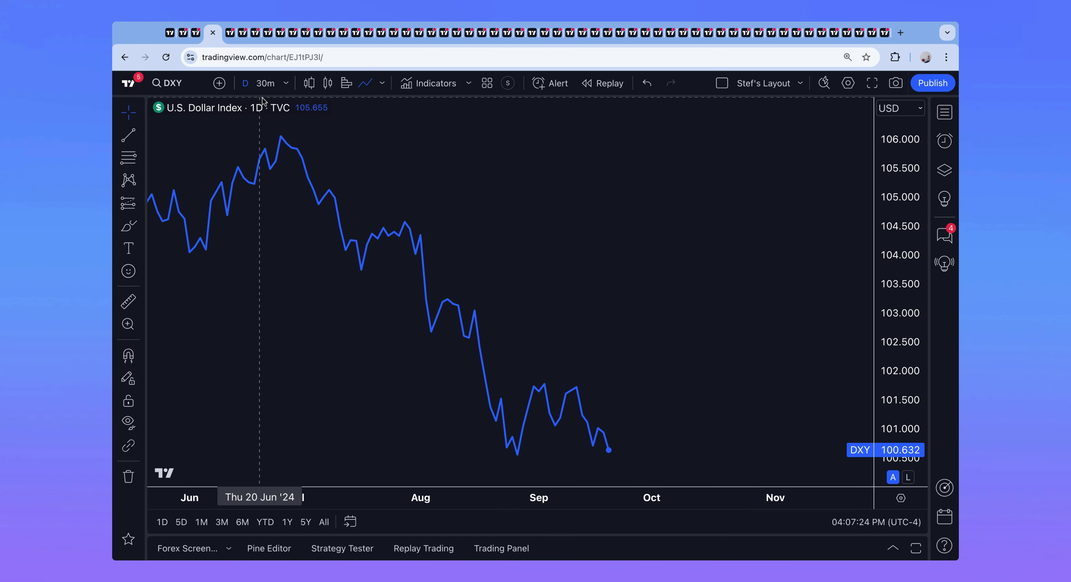
{"action": "left_click", "coordinate": [228, 36]}
{"action": "left_click", "coordinate": [239, 38]}
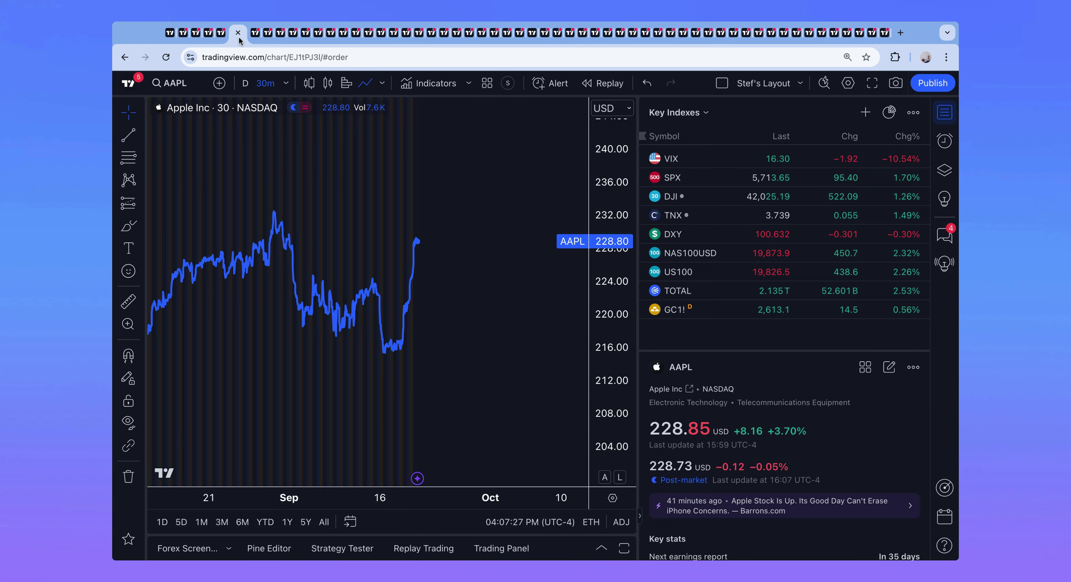
{"action": "left_click", "coordinate": [252, 37]}
{"action": "left_click", "coordinate": [265, 38]}
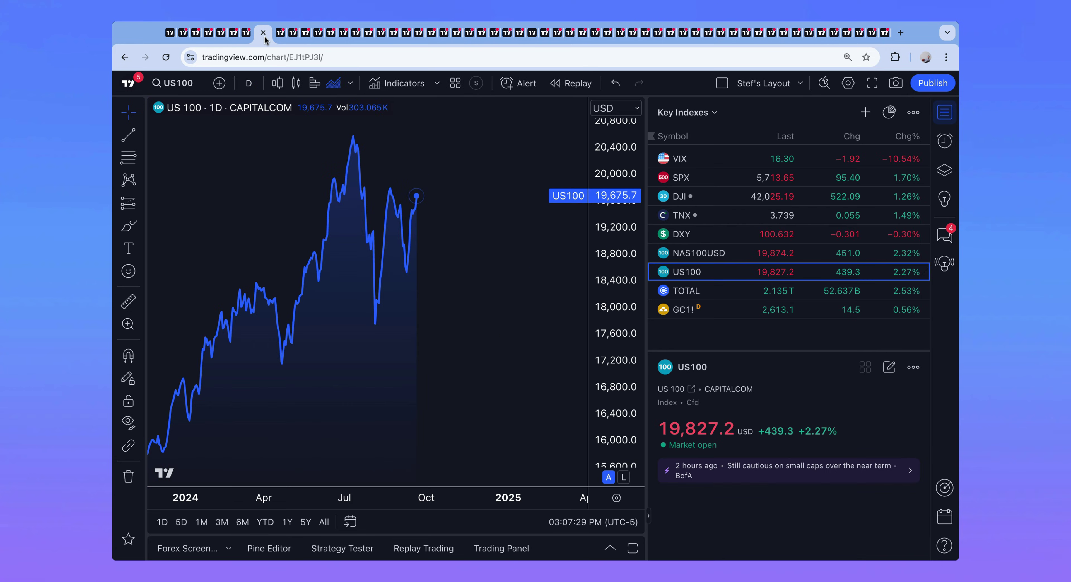
{"action": "left_click", "coordinate": [278, 37]}
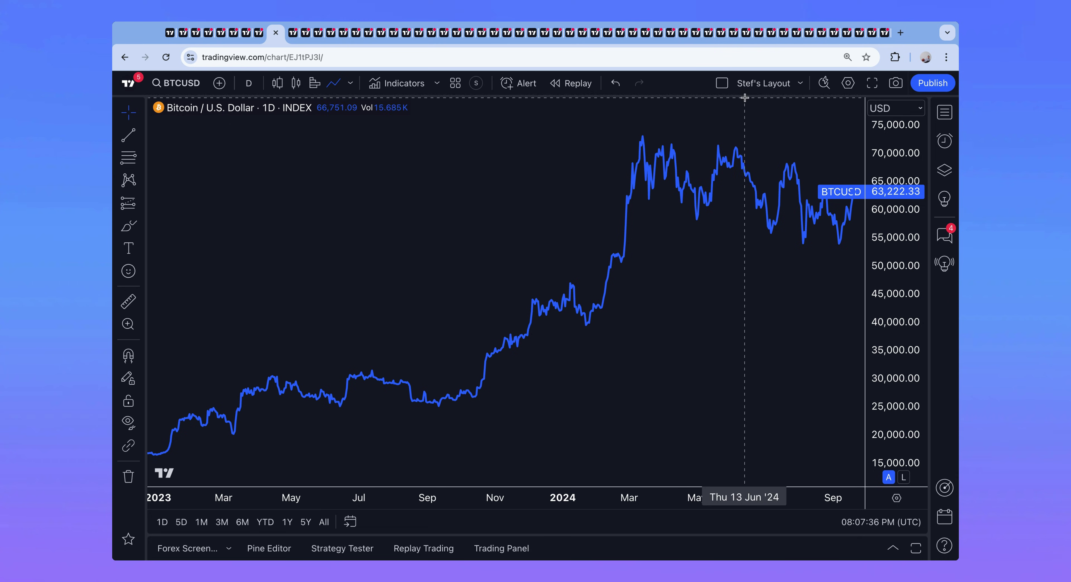
Step: Drag the Bitcoin chart tab further left in the browser tab strip
{"action": "scroll", "coordinate": [580, 167], "scroll_direction": "up", "scroll_amount": 5}
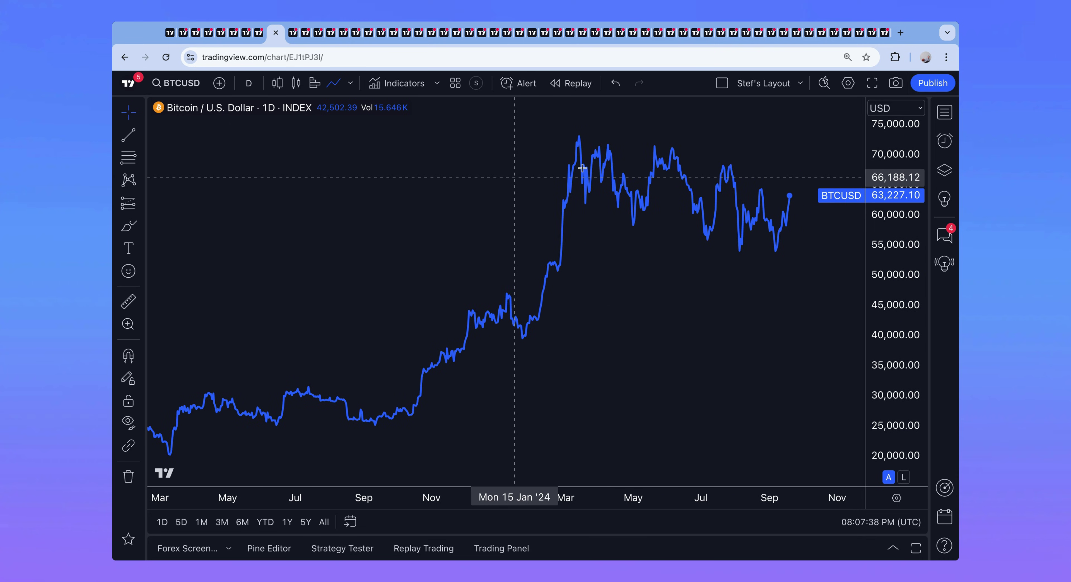
{"action": "scroll", "coordinate": [515, 178], "scroll_direction": "up", "scroll_amount": 2}
{"action": "scroll", "coordinate": [564, 272], "scroll_direction": "up", "scroll_amount": 3}
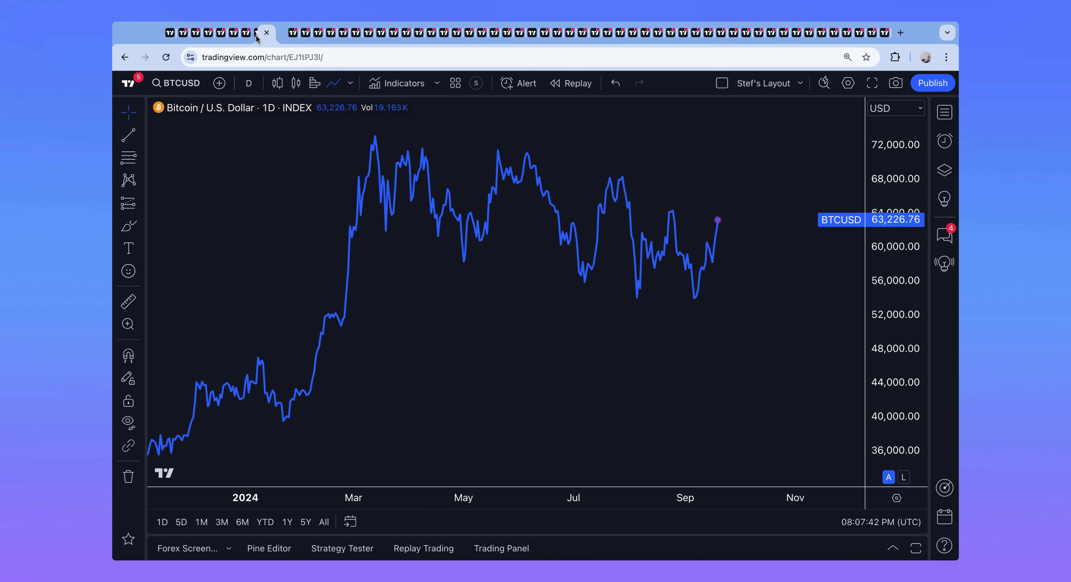
{"action": "left_click_drag", "start_coordinate": [256, 37], "coordinate": [186, 41]}
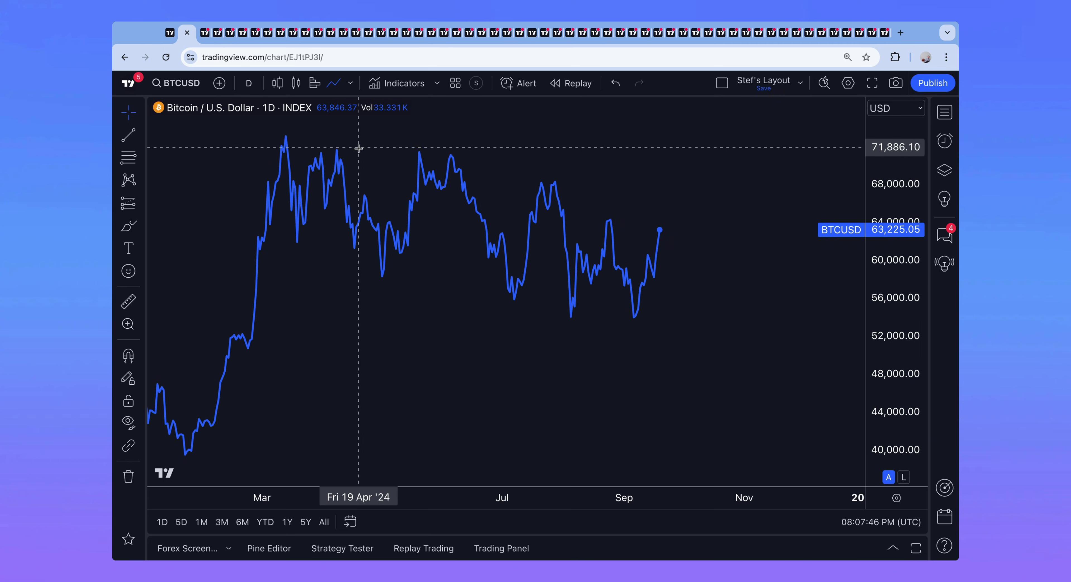
{"action": "scroll", "coordinate": [360, 144], "scroll_direction": "left", "scroll_amount": 3}
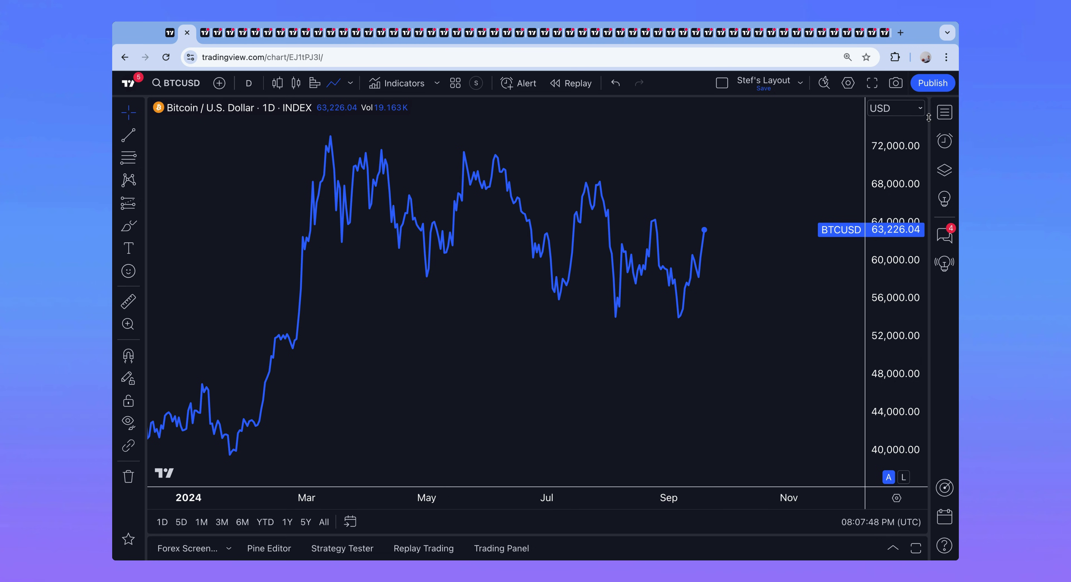
Step: Open and close the watchlist, pan the Bitcoin daily chart across 2024, then go to the next tab
{"action": "left_click", "coordinate": [944, 112]}
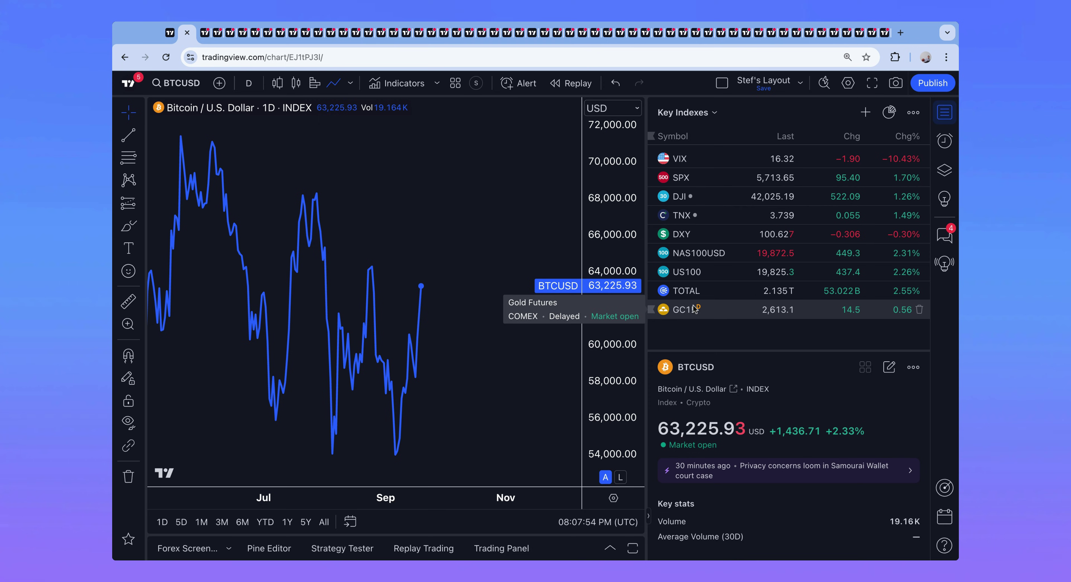
{"action": "left_click", "coordinate": [944, 112]}
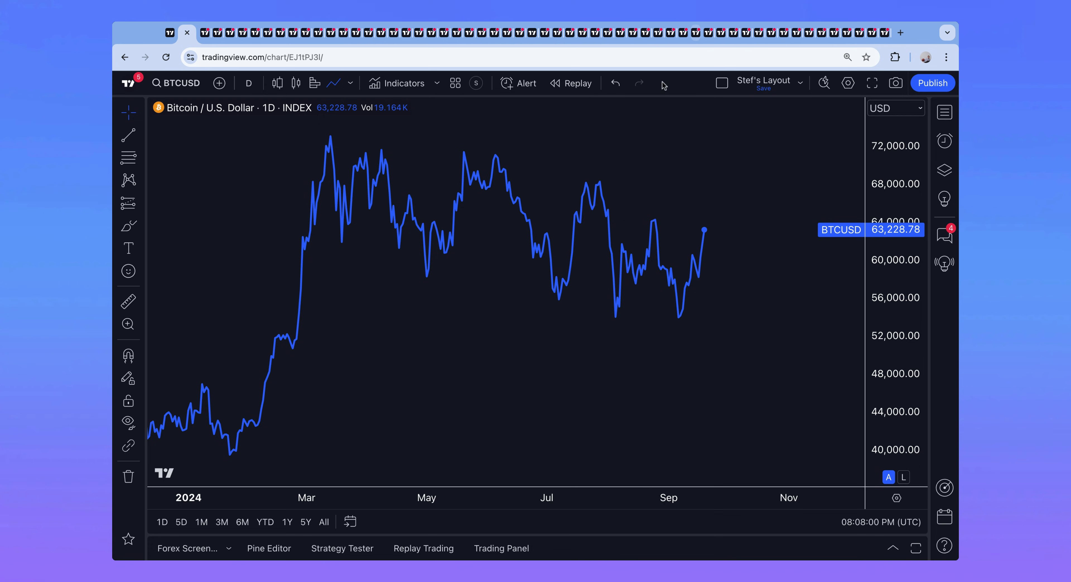
{"action": "scroll", "coordinate": [548, 162], "scroll_direction": "up", "scroll_amount": 2}
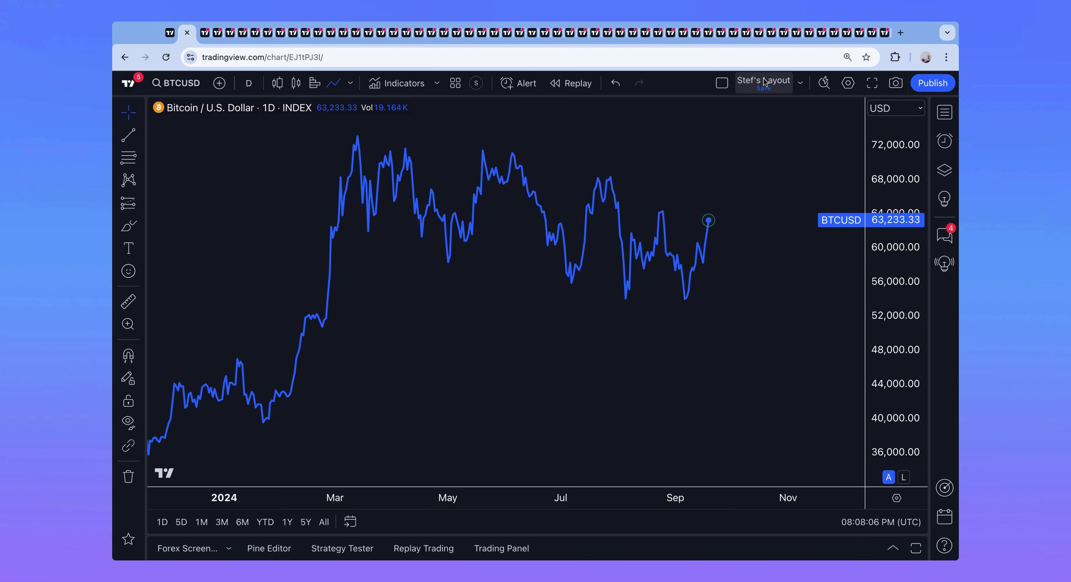
{"action": "left_click_drag", "start_coordinate": [564, 148], "coordinate": [583, 149]}
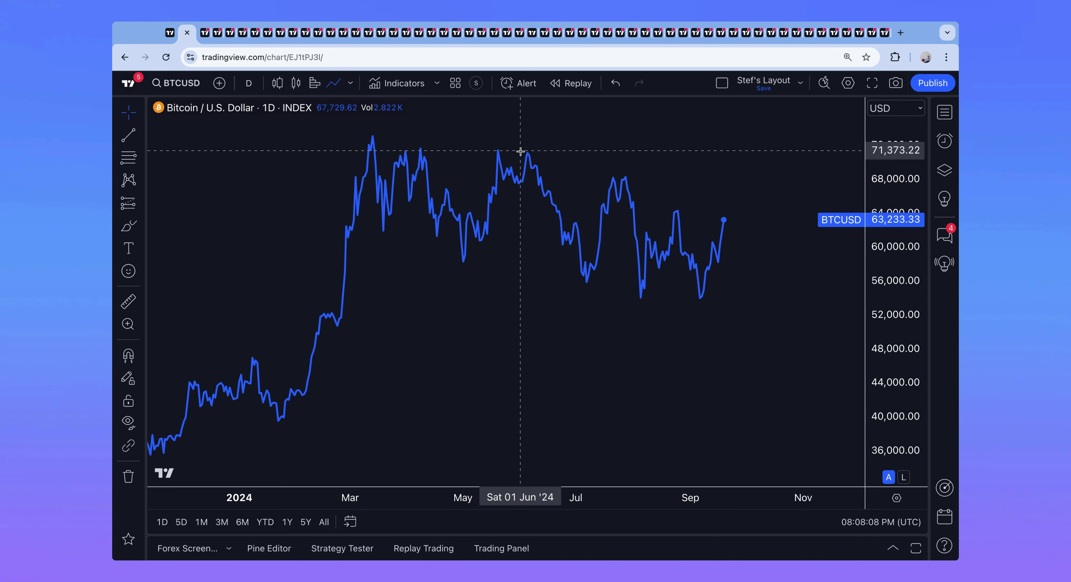
{"action": "scroll", "coordinate": [525, 153], "scroll_direction": "right", "scroll_amount": 5}
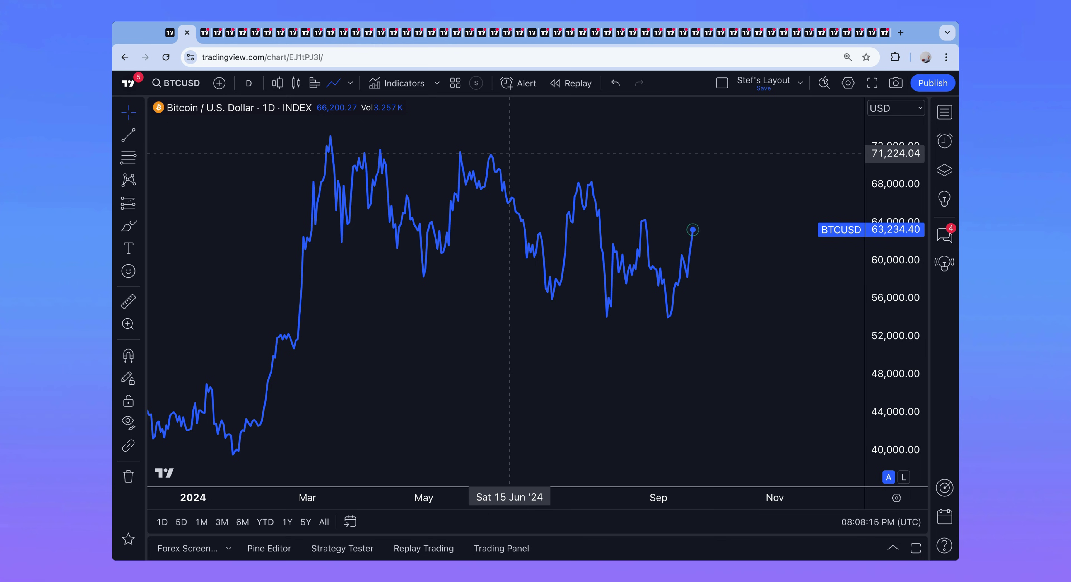
{"action": "left_click_drag", "start_coordinate": [509, 154], "coordinate": [485, 156]}
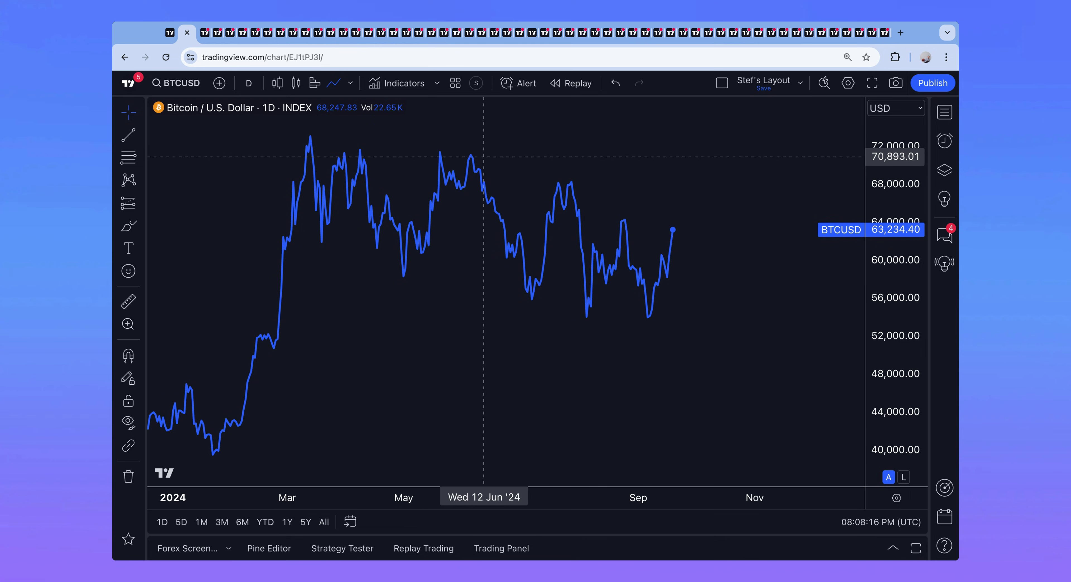
{"action": "scroll", "coordinate": [484, 157], "scroll_direction": "down", "scroll_amount": 2}
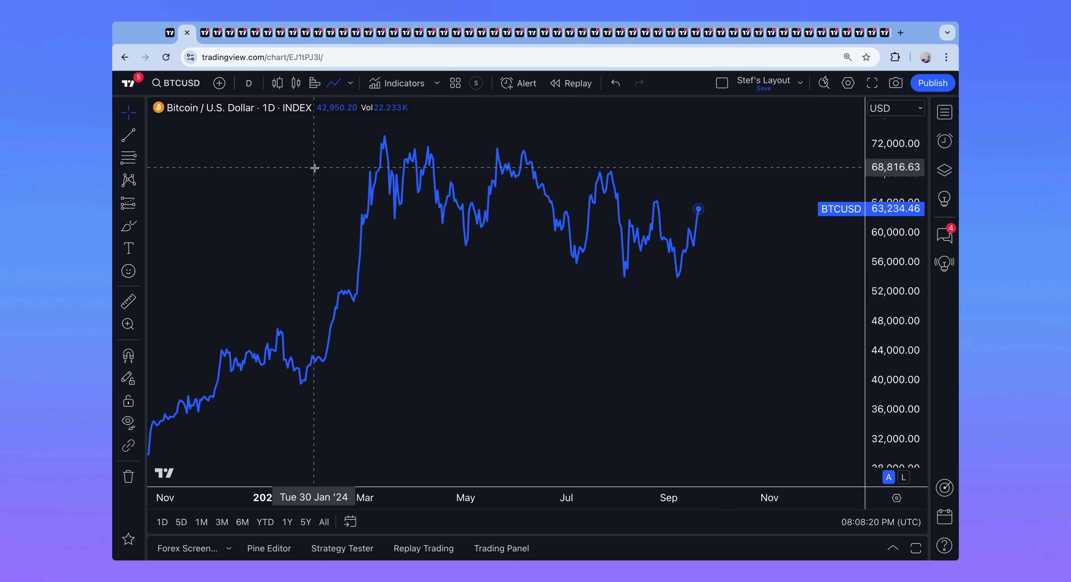
{"action": "left_click", "coordinate": [204, 39]}
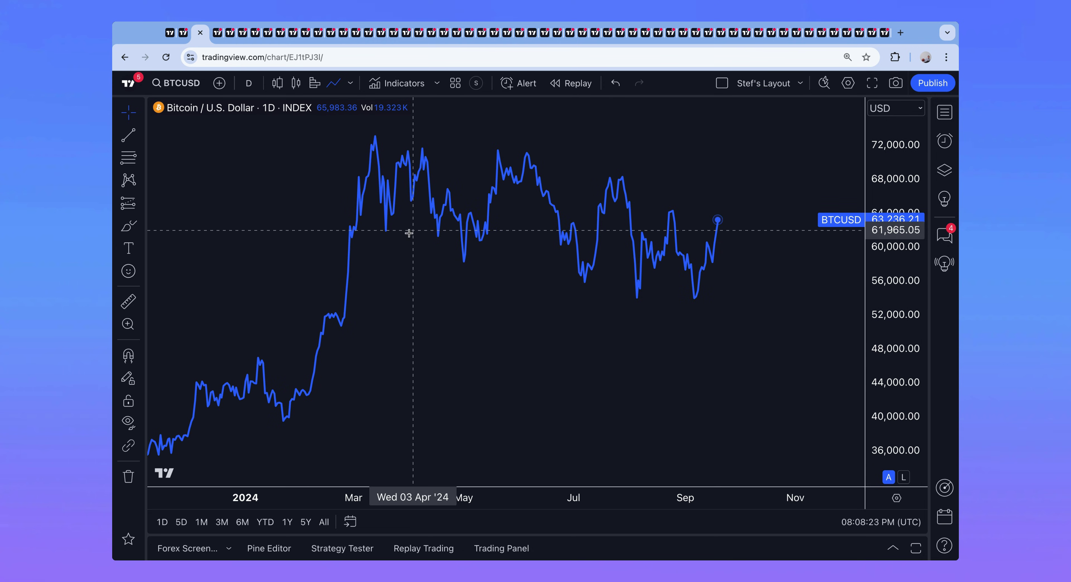
Step: Set this chart tab to the 1 week interval
{"action": "left_click", "coordinate": [249, 83]}
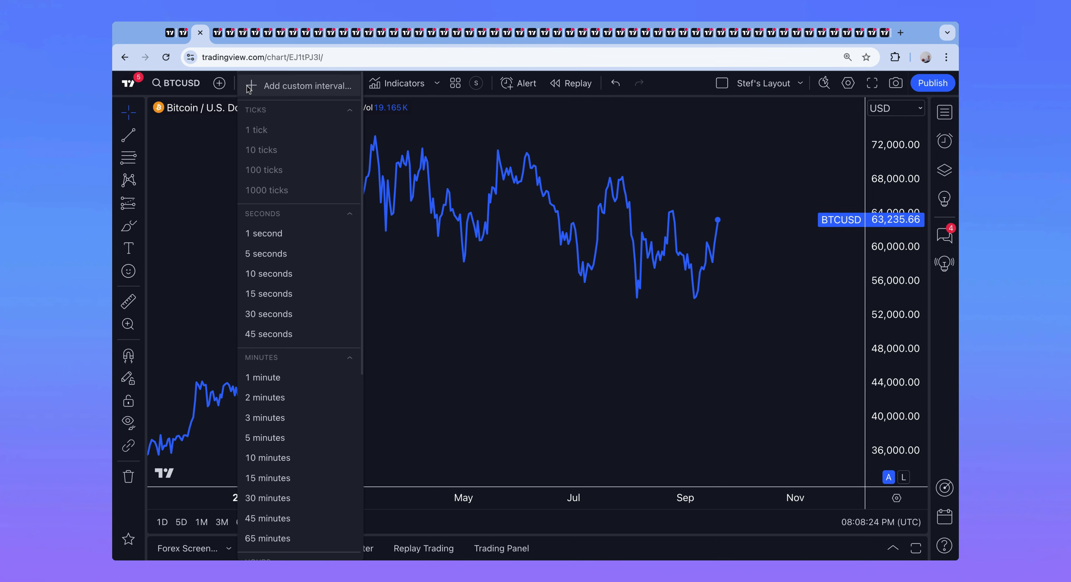
{"action": "scroll", "coordinate": [299, 372], "scroll_direction": "down", "scroll_amount": 5}
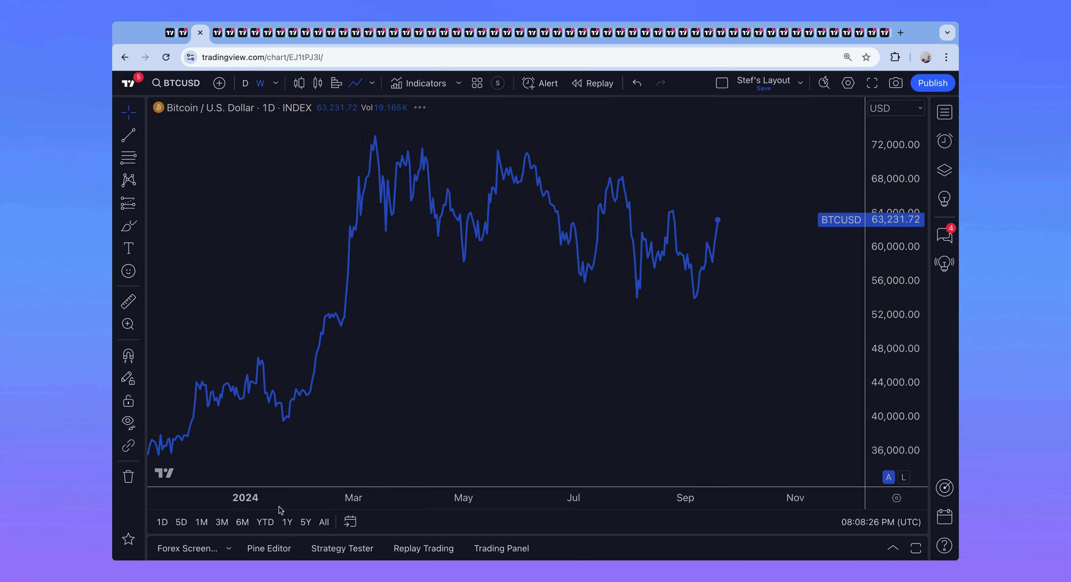
{"action": "left_click", "coordinate": [262, 509]}
{"action": "scroll", "coordinate": [419, 355], "scroll_direction": "up", "scroll_amount": 3}
{"action": "scroll", "coordinate": [436, 354], "scroll_direction": "left", "scroll_amount": 3}
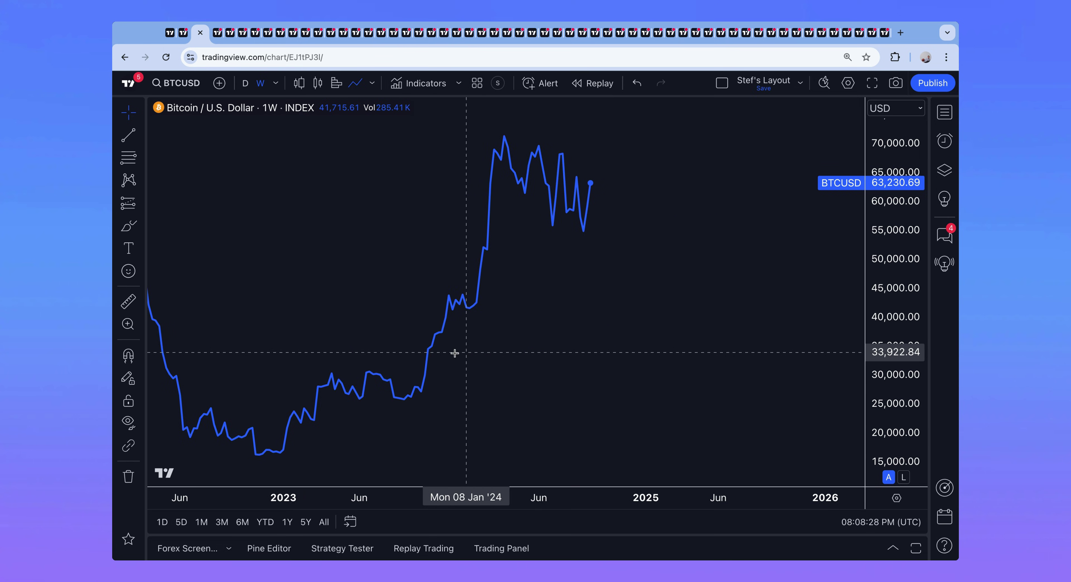
Step: On the Bitcoin daily chart, draw a descending trend line from the May highs extending past September
{"action": "left_click", "coordinate": [185, 41]}
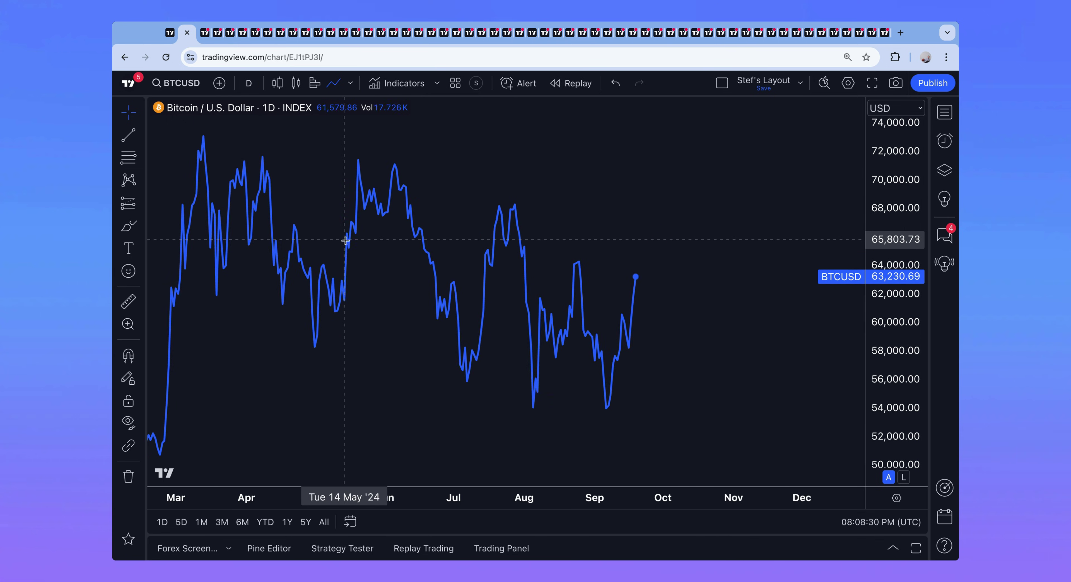
{"action": "left_click", "coordinate": [128, 134]}
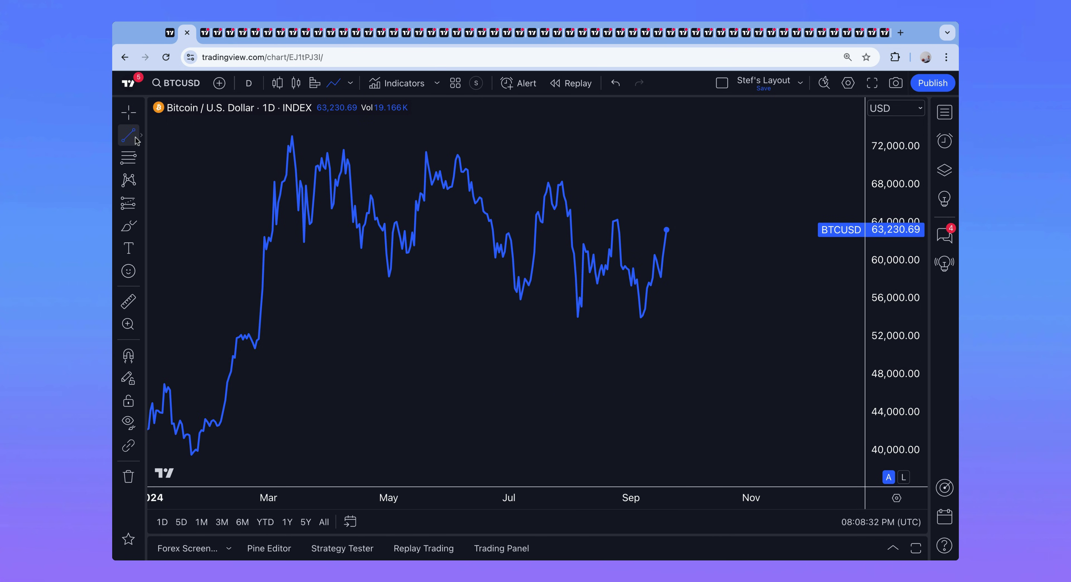
{"action": "left_click", "coordinate": [404, 140]}
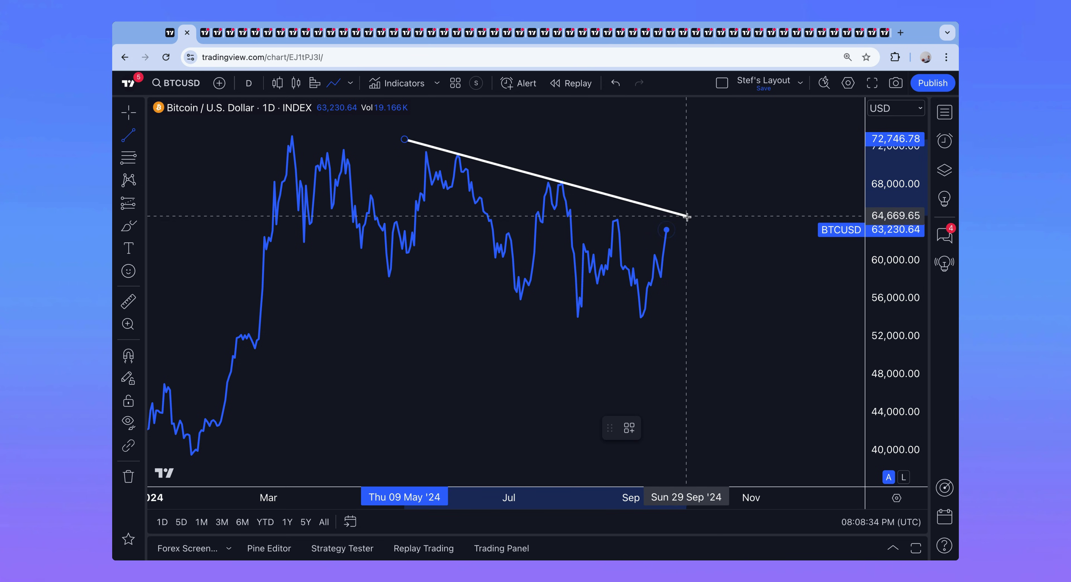
{"action": "left_click", "coordinate": [734, 249]}
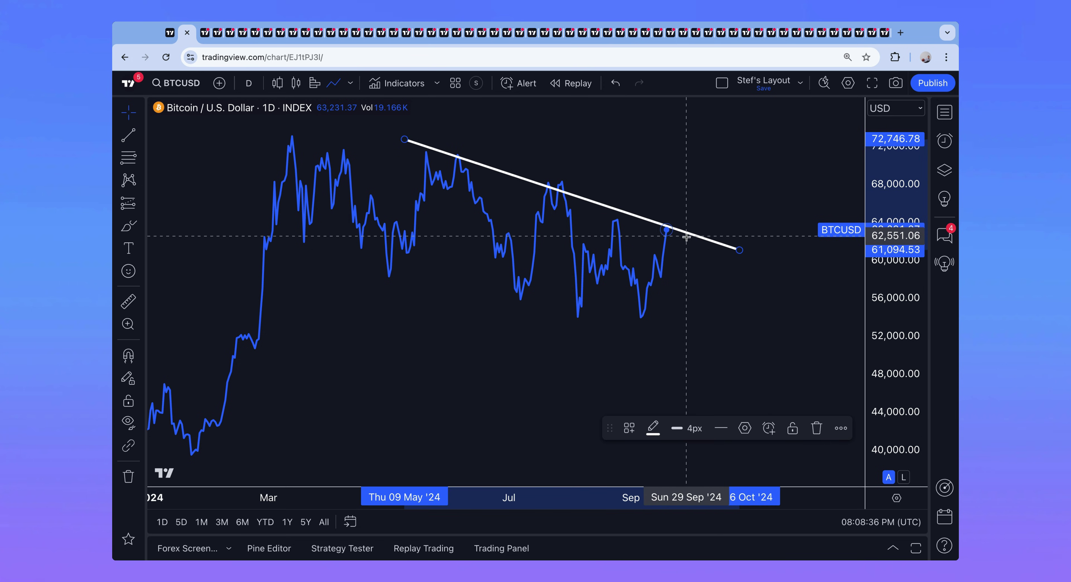
{"action": "scroll", "coordinate": [684, 238], "scroll_direction": "down", "scroll_amount": 5}
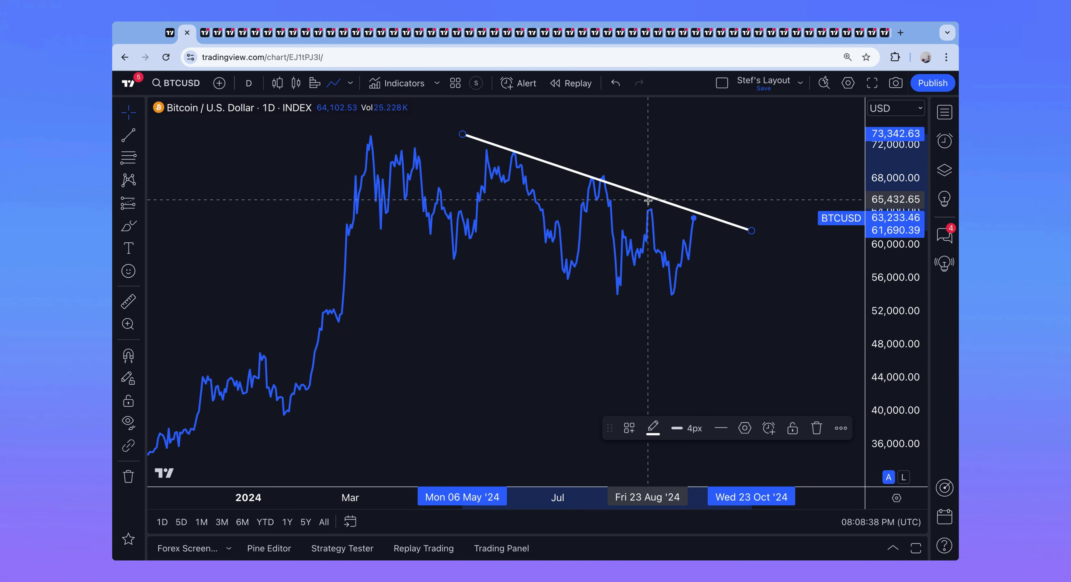
{"action": "scroll", "coordinate": [598, 272], "scroll_direction": "right", "scroll_amount": 3}
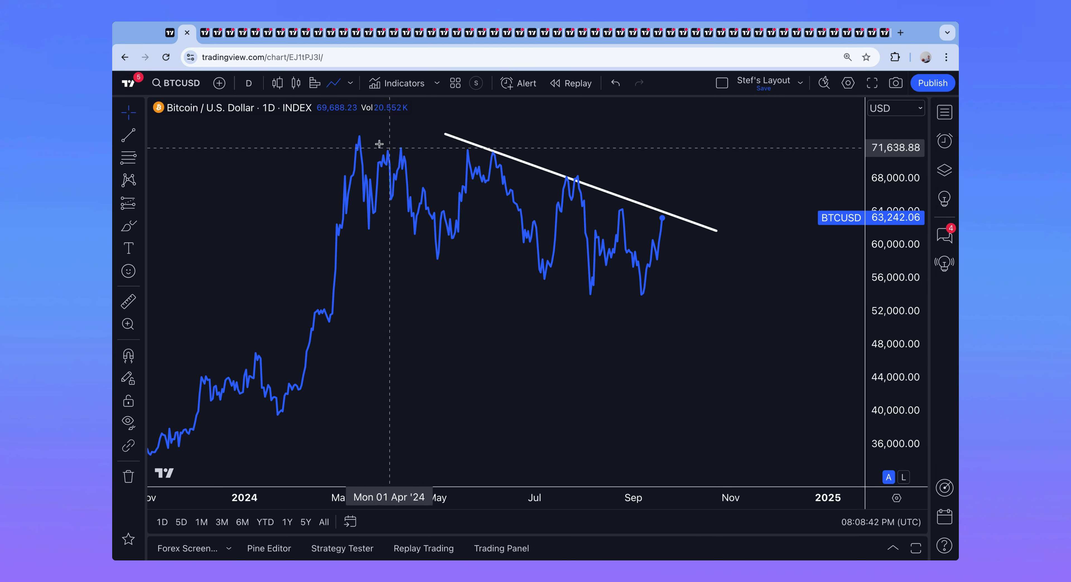
Step: Switch the trend-lined Bitcoin chart to the weekly interval with 1W
{"action": "type", "text": "1W"}
{"action": "key", "text": "Return"}
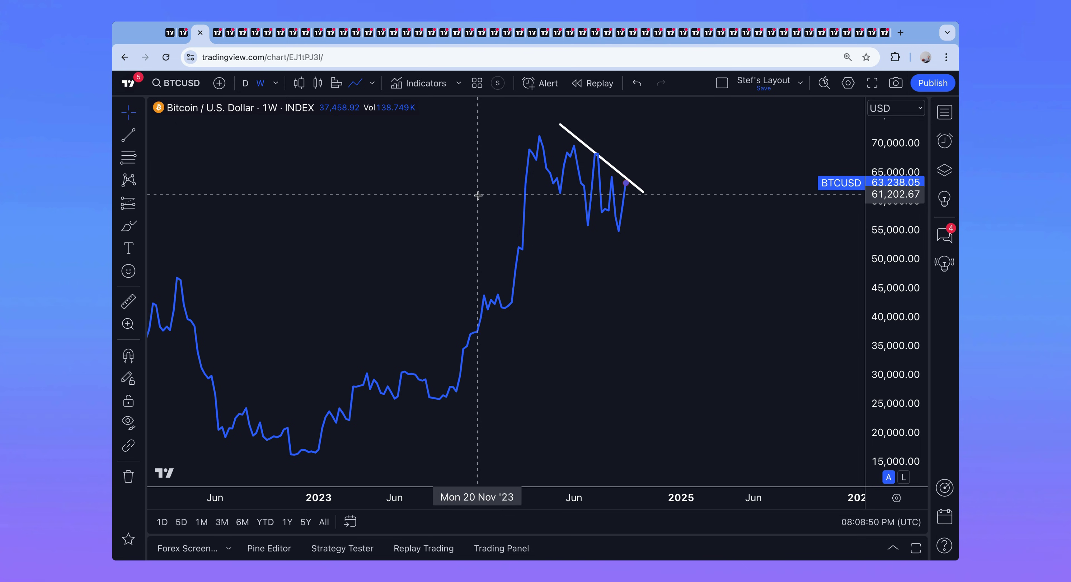
{"action": "scroll", "coordinate": [413, 199], "scroll_direction": "right", "scroll_amount": 5}
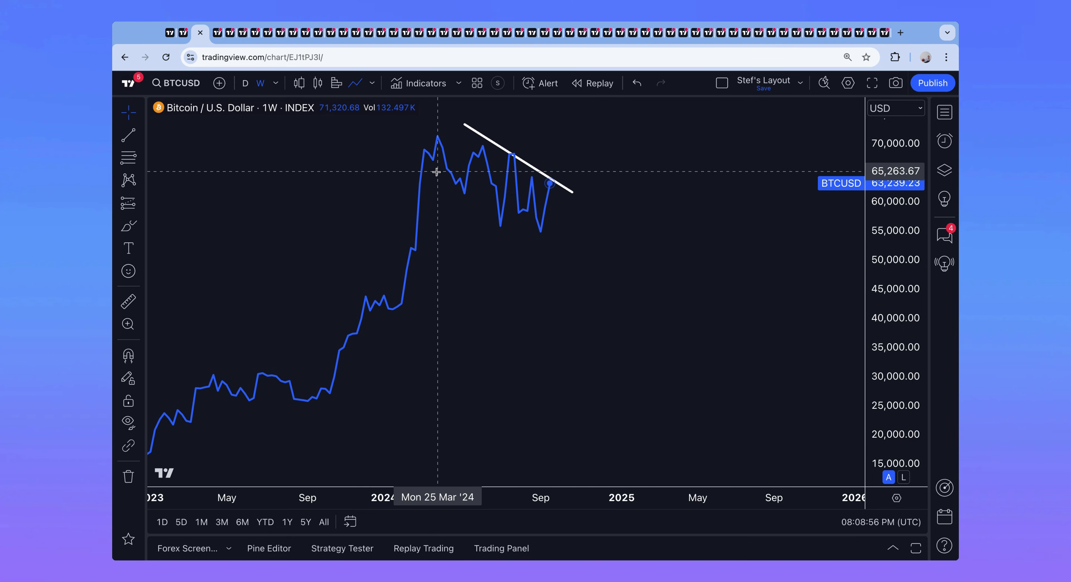
Step: Flip between the neighbouring daily and weekly chart tabs, ending on the USD/JPY daily chart
{"action": "left_click", "coordinate": [183, 36]}
{"action": "left_click", "coordinate": [199, 37]}
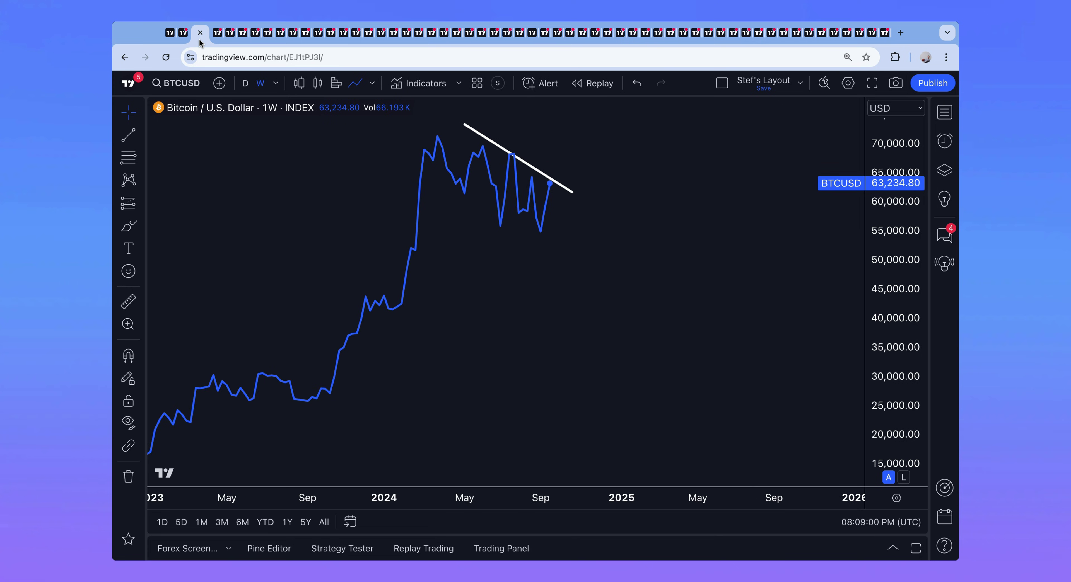
{"action": "left_click", "coordinate": [183, 37]}
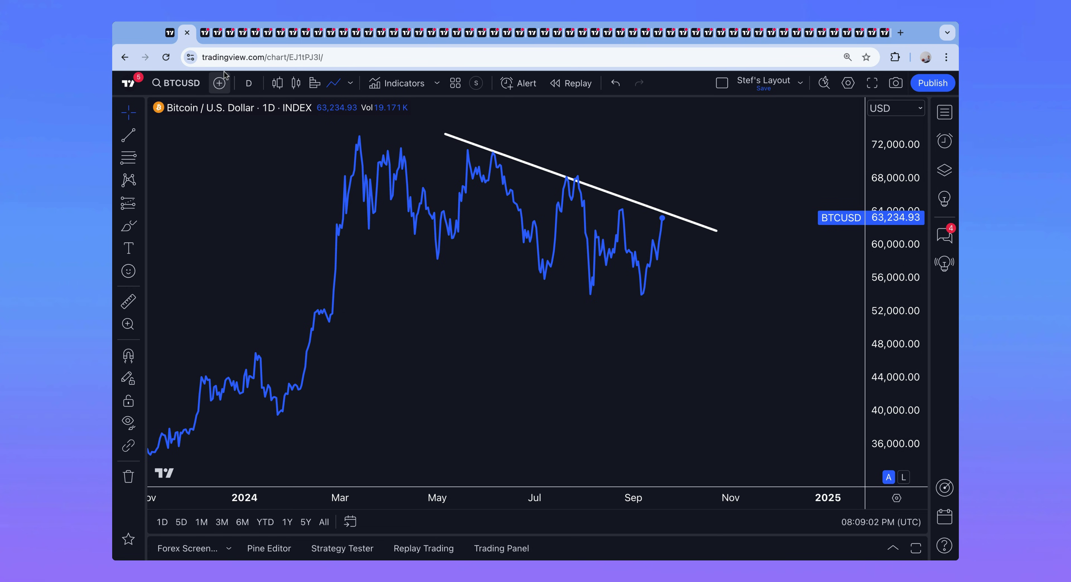
{"action": "left_click", "coordinate": [201, 38]}
{"action": "left_click", "coordinate": [181, 39]}
Step: Move through the USDJPY, DXY and AAPL tabs to the AAPL 30-minute chart
{"action": "left_click", "coordinate": [215, 38]}
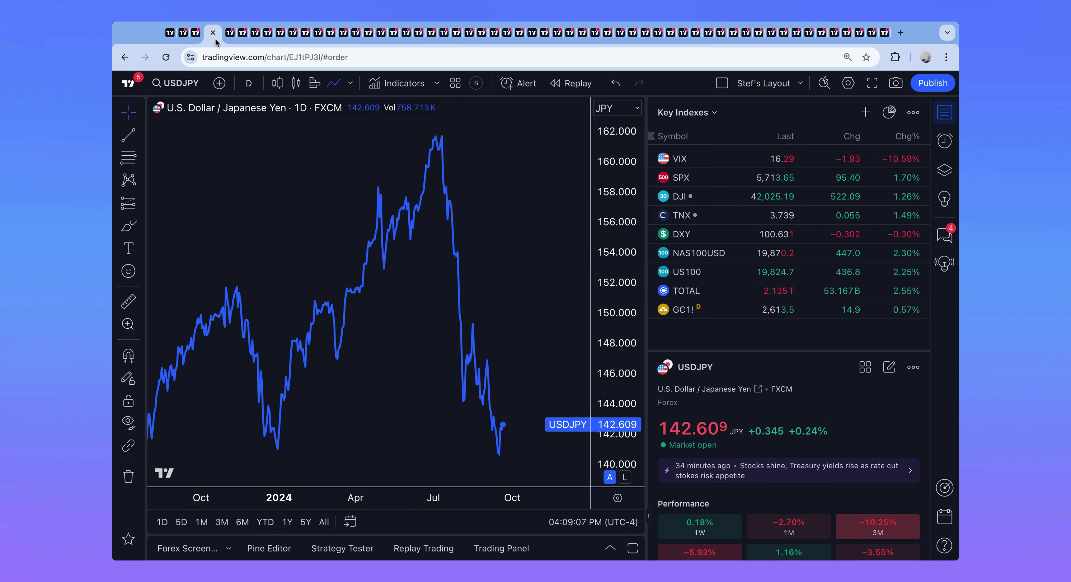
{"action": "left_click", "coordinate": [226, 38]}
{"action": "left_click", "coordinate": [241, 39]}
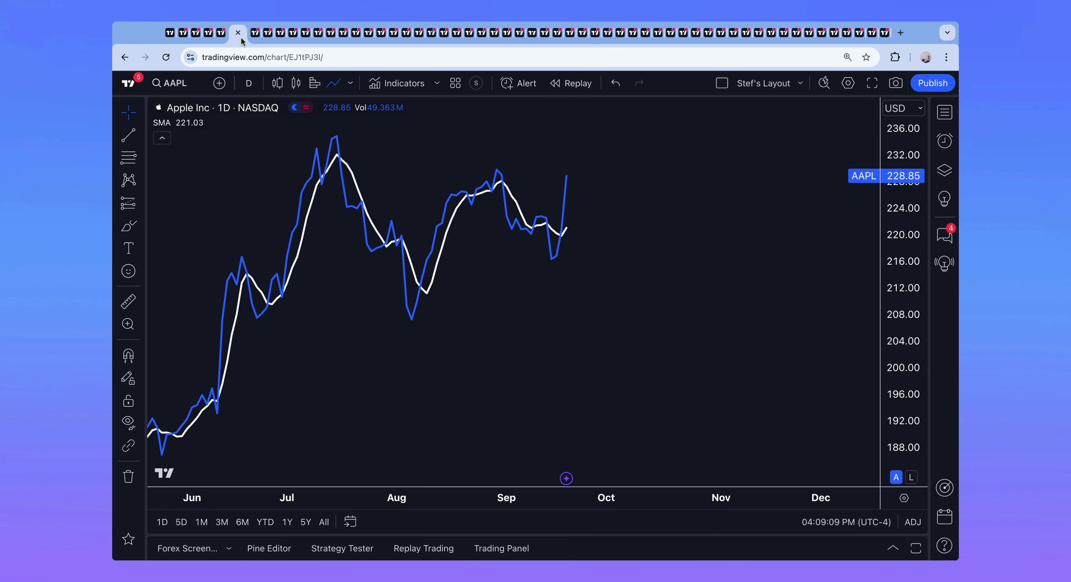
{"action": "left_click", "coordinate": [260, 40]}
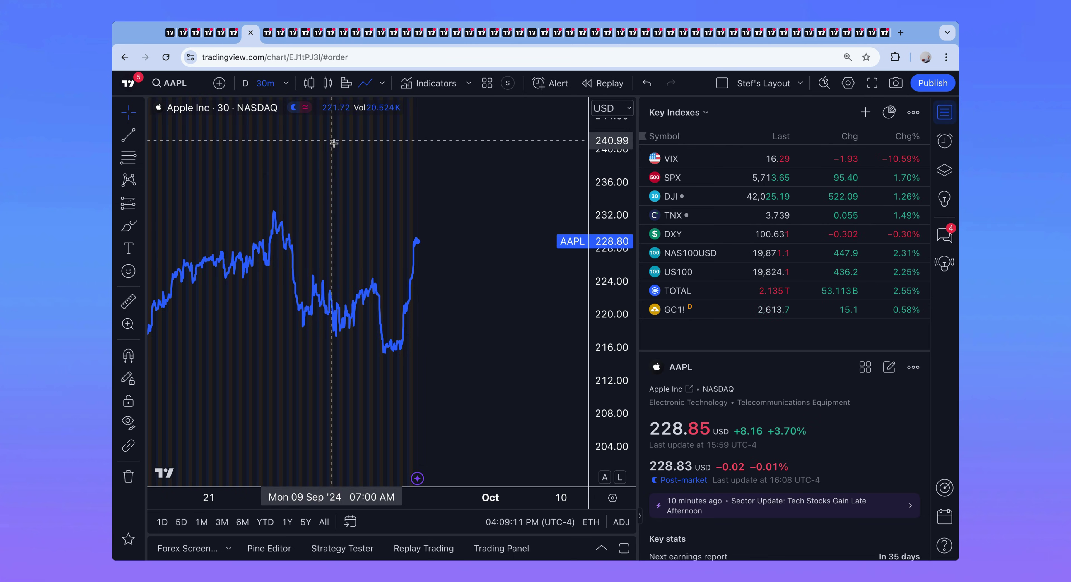
{"action": "scroll", "coordinate": [424, 176], "scroll_direction": "right", "scroll_amount": 10}
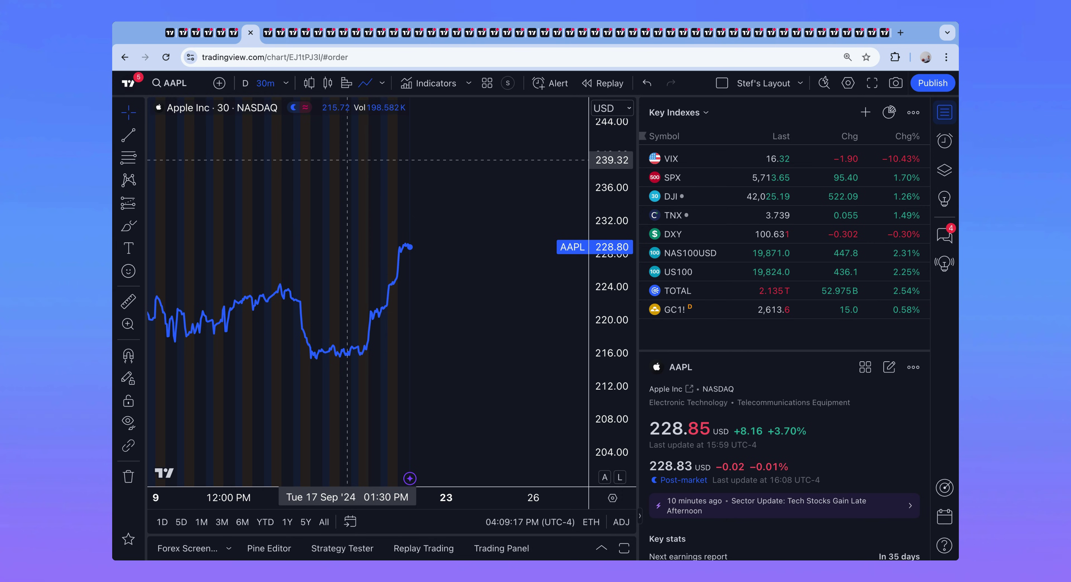
{"action": "scroll", "coordinate": [347, 159], "scroll_direction": "right", "scroll_amount": 5}
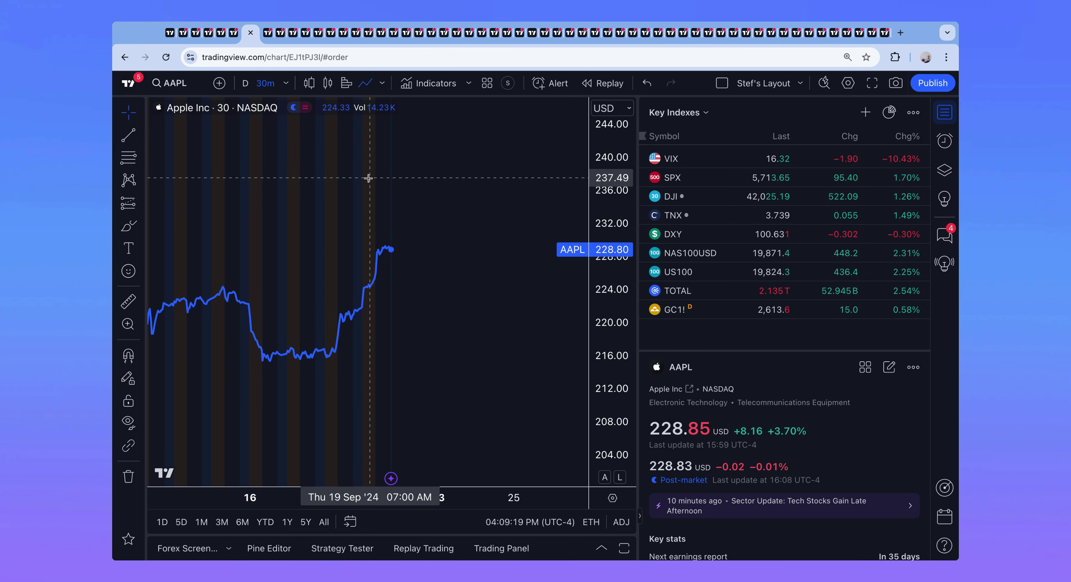
Step: Switch the AAPL chart to 1-minute bars, pan back to 03:00–04:00 PM, and auto-fit the price scale
{"action": "left_click", "coordinate": [285, 83]}
{"action": "scroll", "coordinate": [320, 313], "scroll_direction": "down", "scroll_amount": 5}
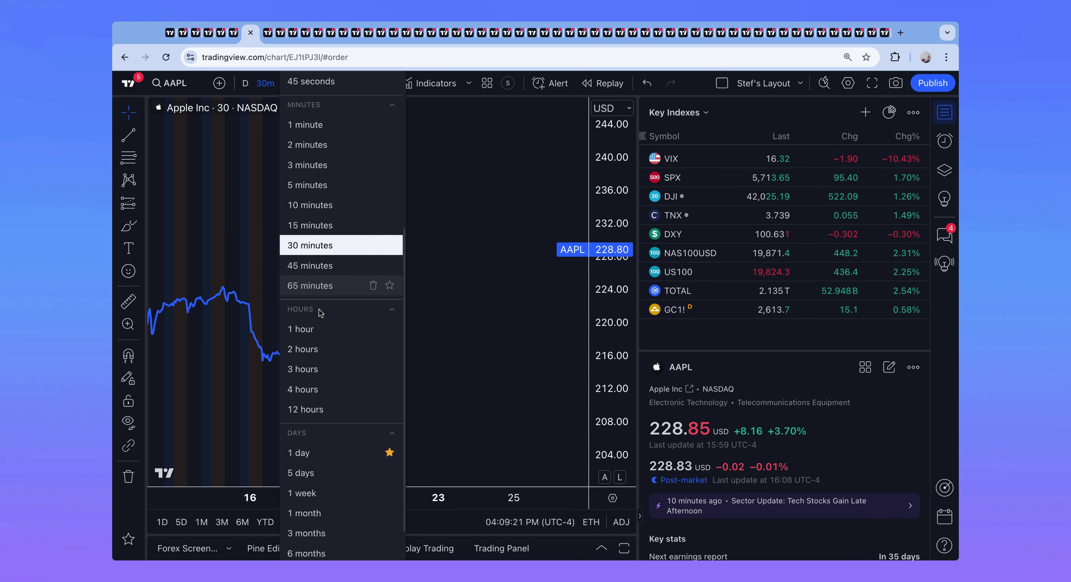
{"action": "left_click", "coordinate": [228, 241]}
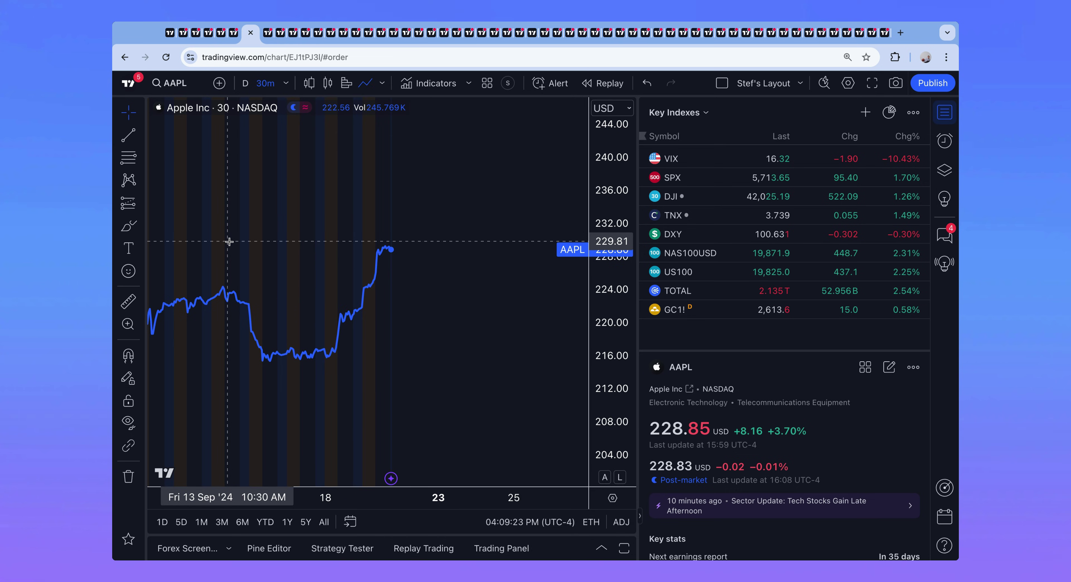
{"action": "scroll", "coordinate": [233, 240], "scroll_direction": "up", "scroll_amount": 3}
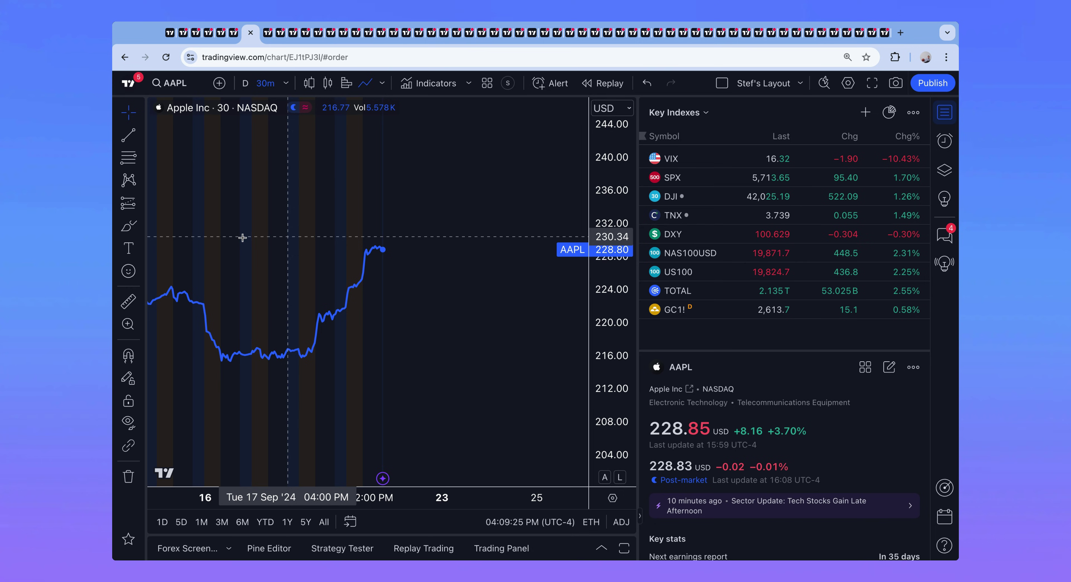
{"action": "scroll", "coordinate": [266, 238], "scroll_direction": "up", "scroll_amount": 4}
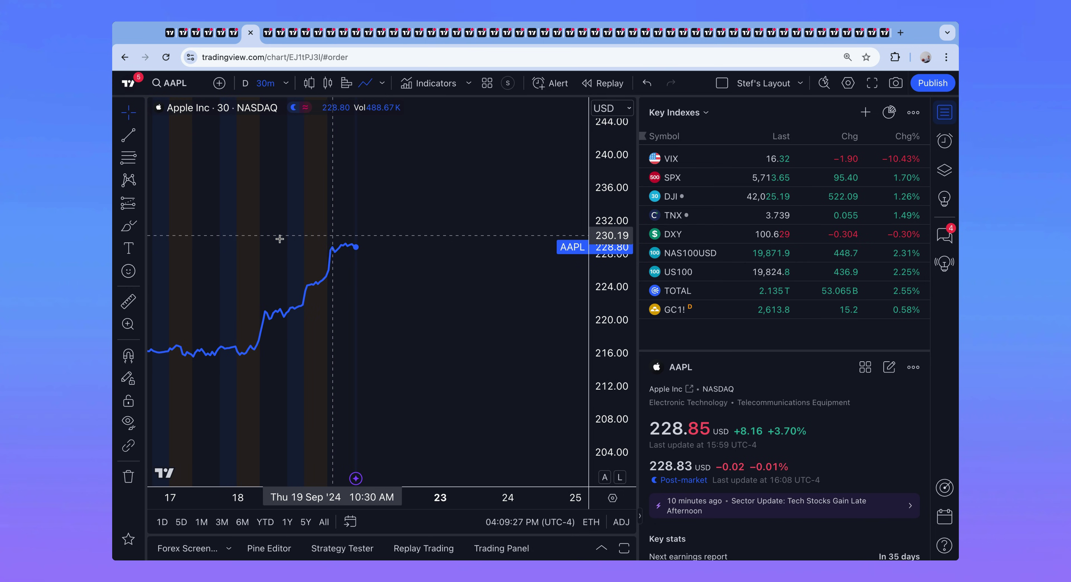
{"action": "left_click", "coordinate": [285, 83]}
{"action": "left_click", "coordinate": [332, 378]}
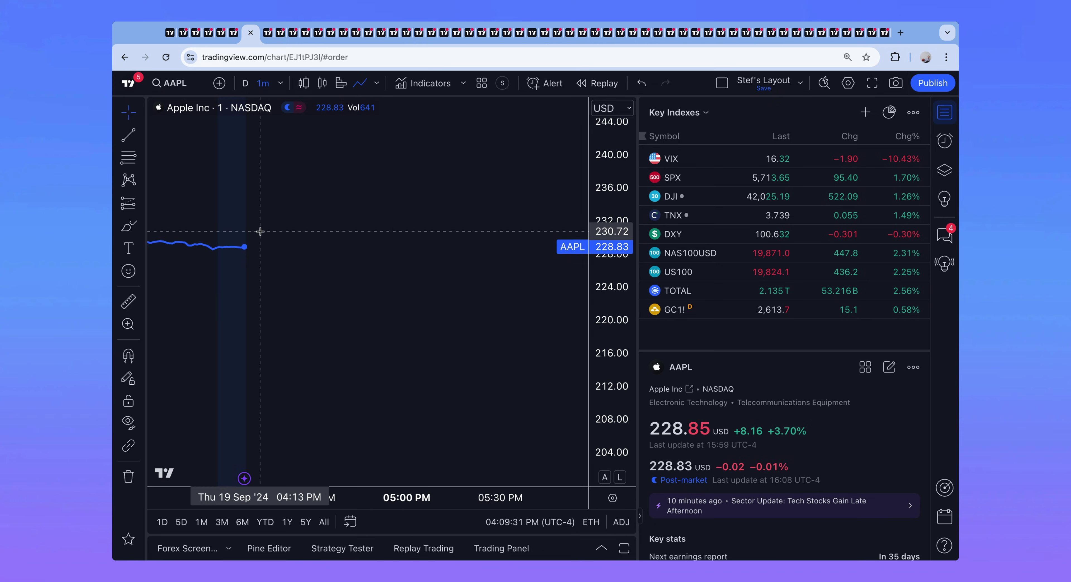
{"action": "left_click_drag", "start_coordinate": [235, 225], "coordinate": [375, 231]}
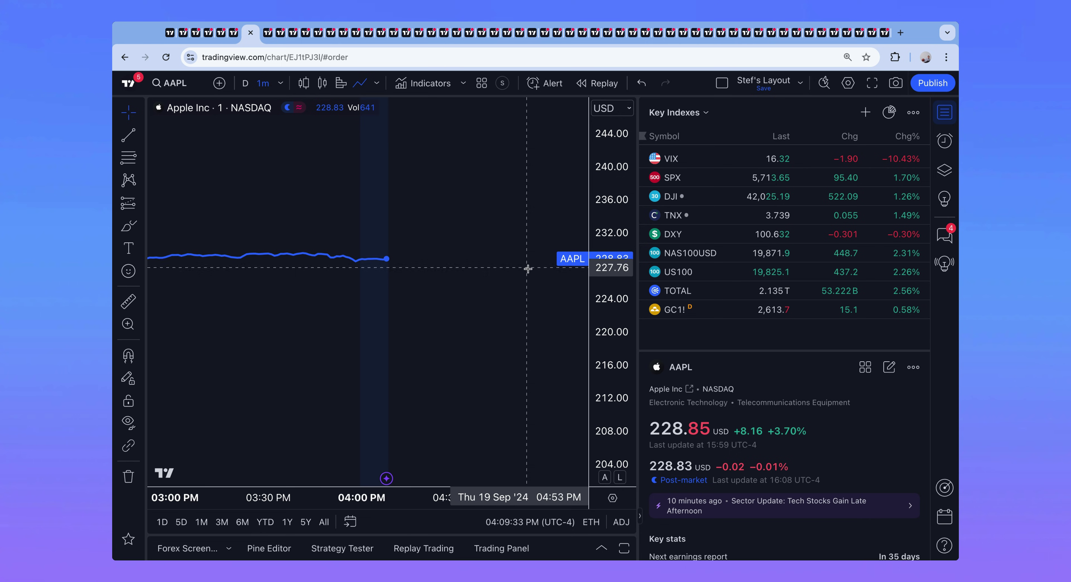
{"action": "left_click", "coordinate": [605, 478]}
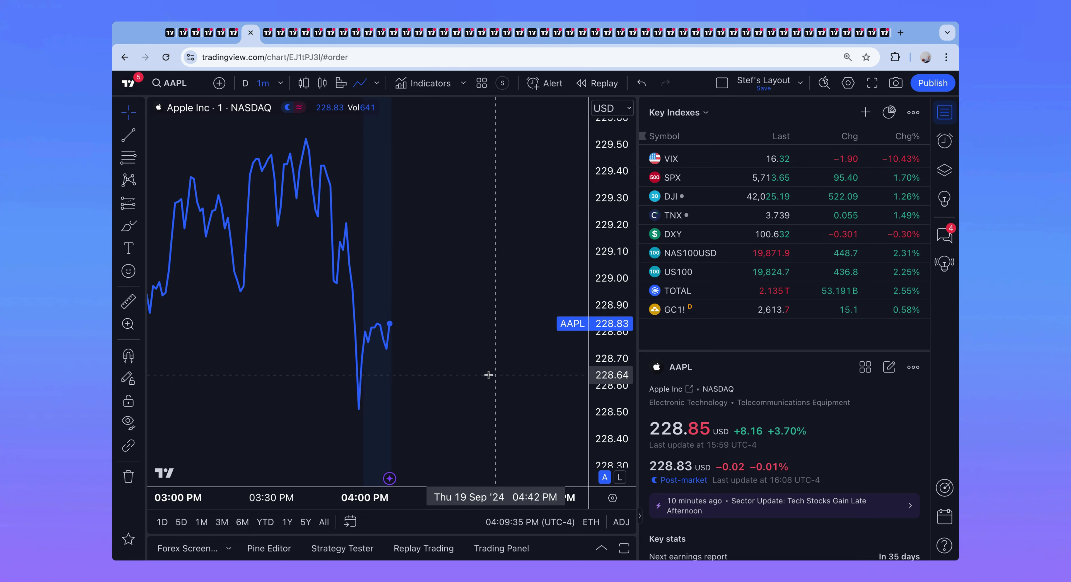
{"action": "scroll", "coordinate": [489, 375], "scroll_direction": "left", "scroll_amount": 2}
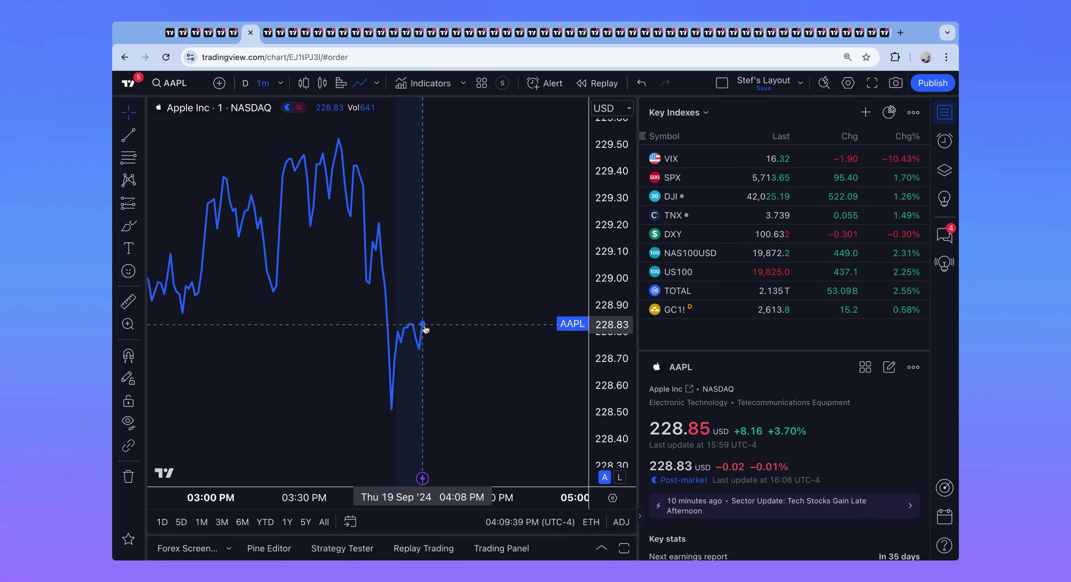
Step: Flip between the AAPL daily and AAPL 1-minute chart tabs
{"action": "left_click", "coordinate": [239, 39]}
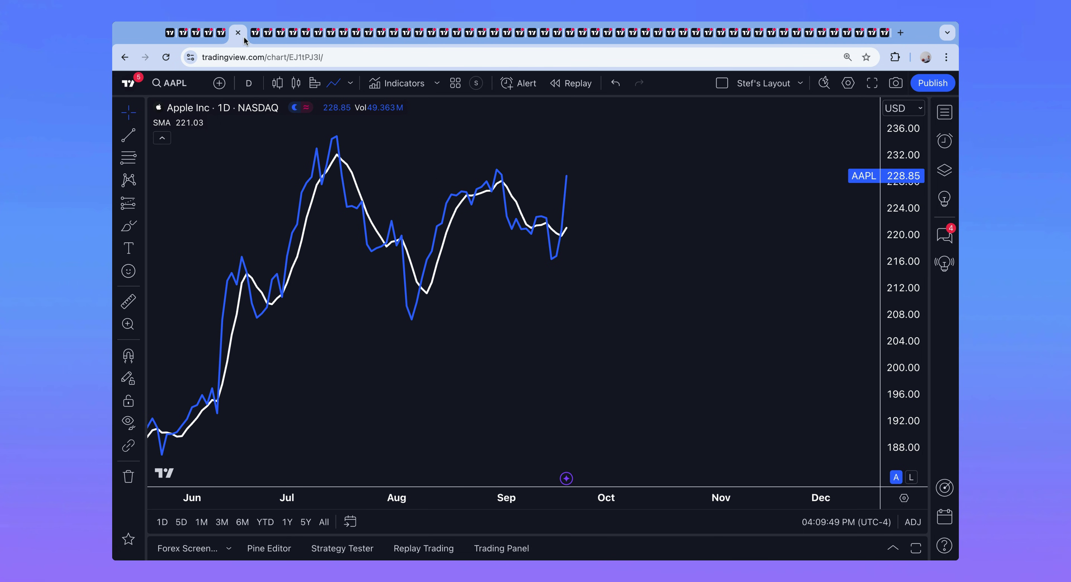
{"action": "left_click", "coordinate": [254, 33]}
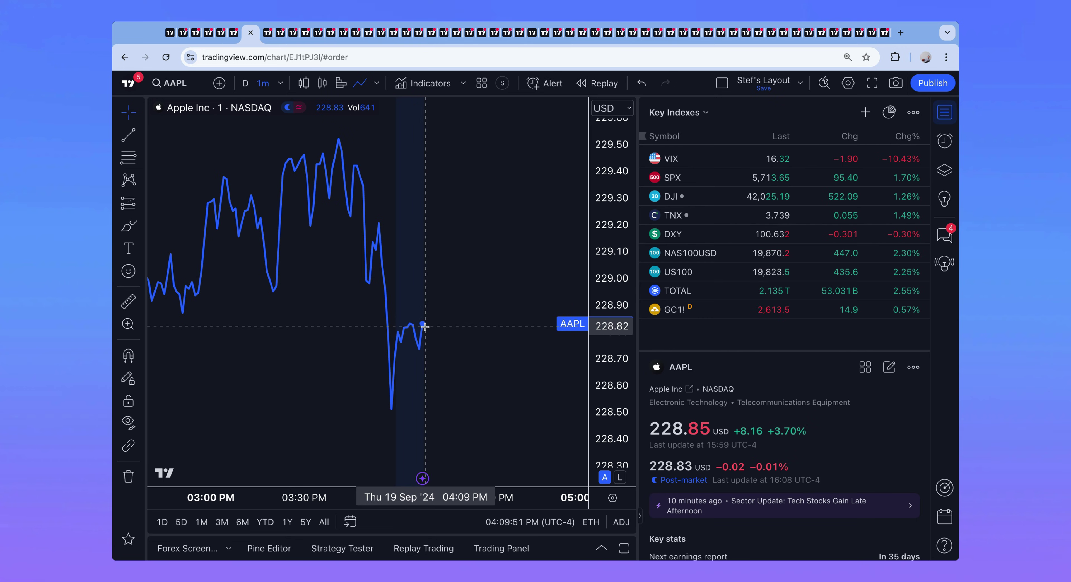
{"action": "scroll", "coordinate": [425, 328], "scroll_direction": "down", "scroll_amount": 3}
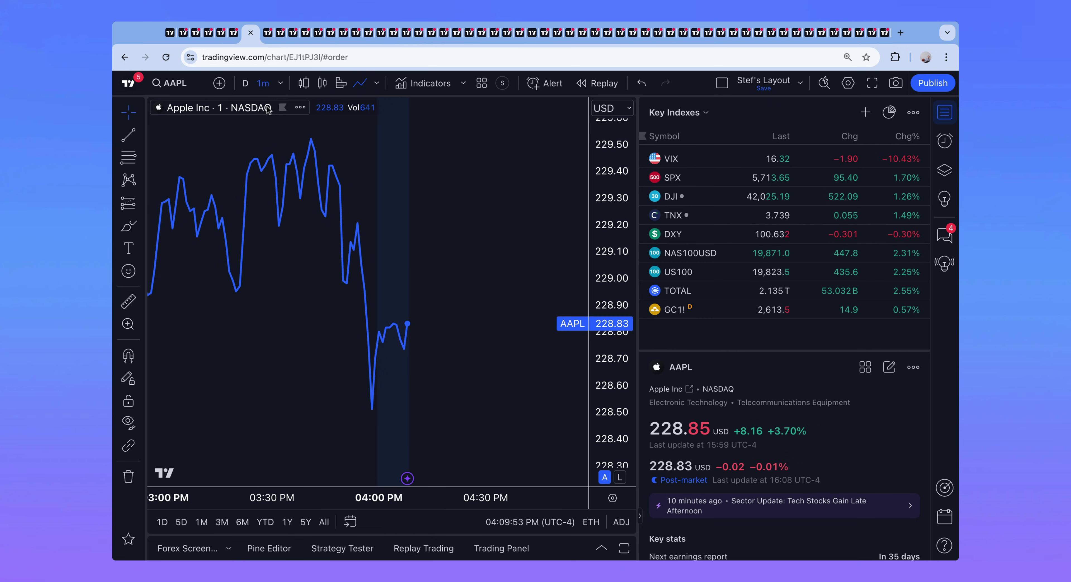
{"action": "left_click", "coordinate": [231, 37]}
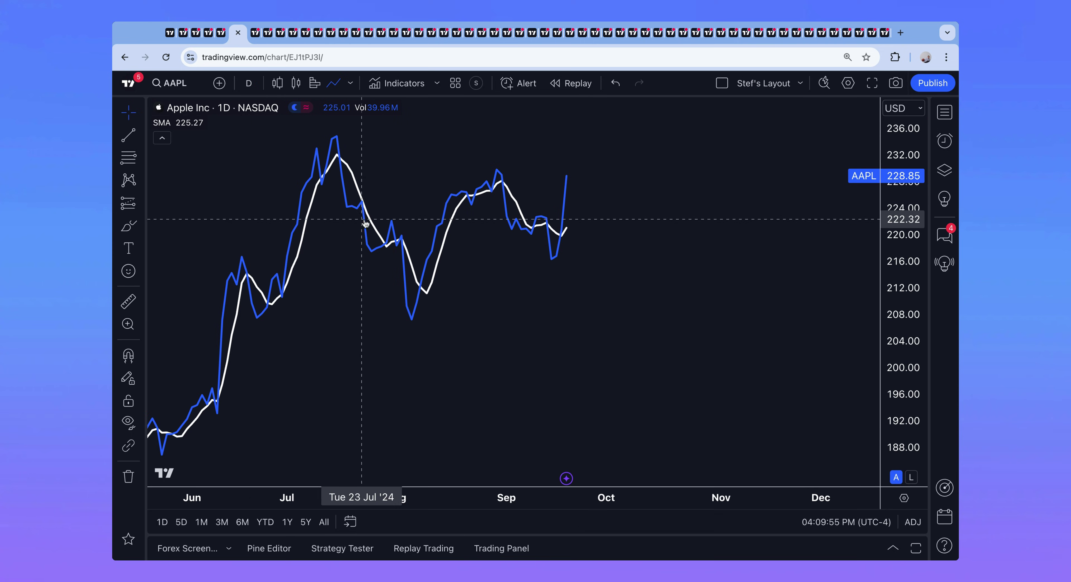
{"action": "scroll", "coordinate": [370, 235], "scroll_direction": "down", "scroll_amount": 5}
{"action": "scroll", "coordinate": [370, 235], "scroll_direction": "up", "scroll_amount": 3}
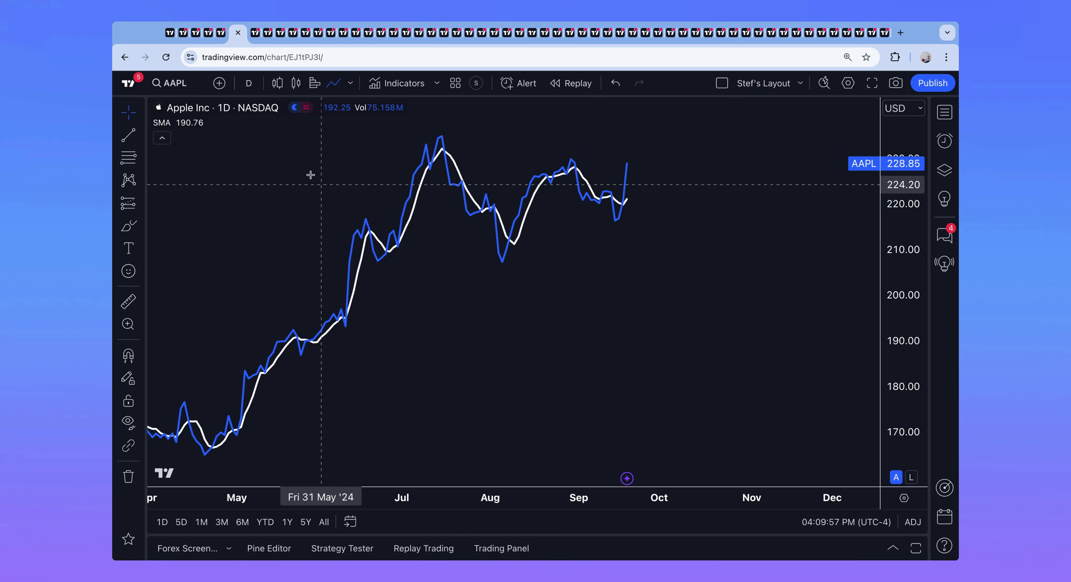
{"action": "key", "text": "ctrl+Tab"}
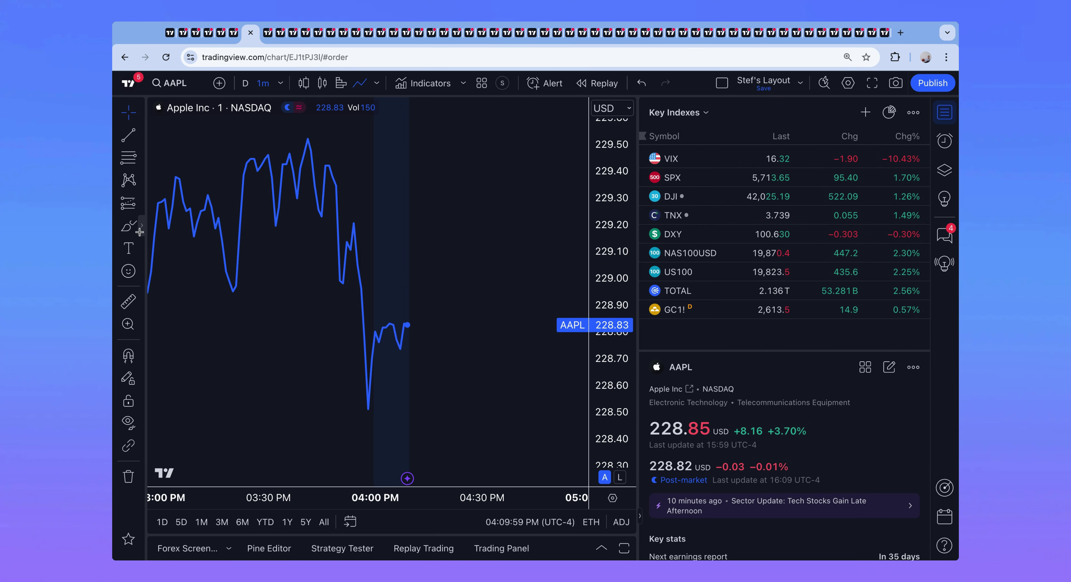
Step: Draw a red brush loop around the latest AAPL price, then undo it
{"action": "key", "text": "alt+shift+b"}
{"action": "mouse_move", "coordinate": [422, 329]}
{"action": "left_mouse_down"}
{"action": "mouse_move", "coordinate": [407, 335]}
{"action": "mouse_move", "coordinate": [419, 336]}
{"action": "mouse_move", "coordinate": [419, 324]}
{"action": "left_mouse_up"}
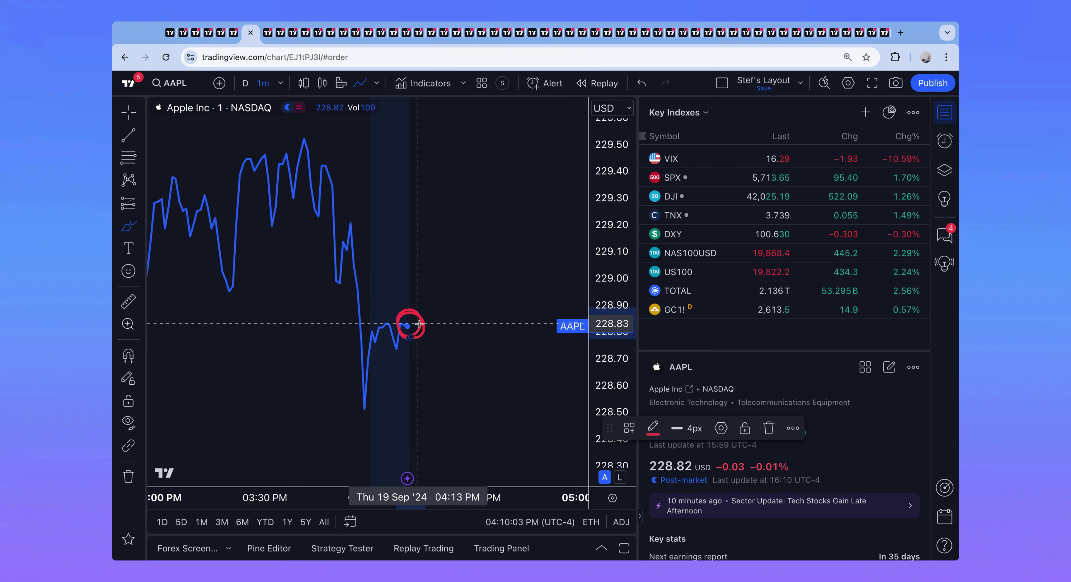
{"action": "key", "text": "ctrl+z"}
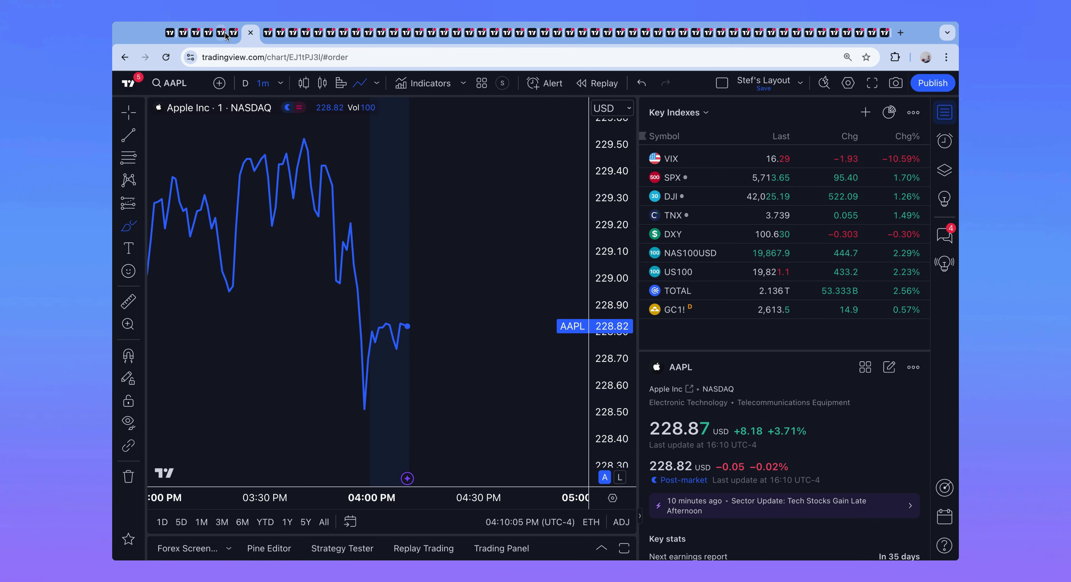
Step: Move via the AAPL daily and USD/JPY tabs to the Bitcoin weekly chart
{"action": "left_click", "coordinate": [224, 35]}
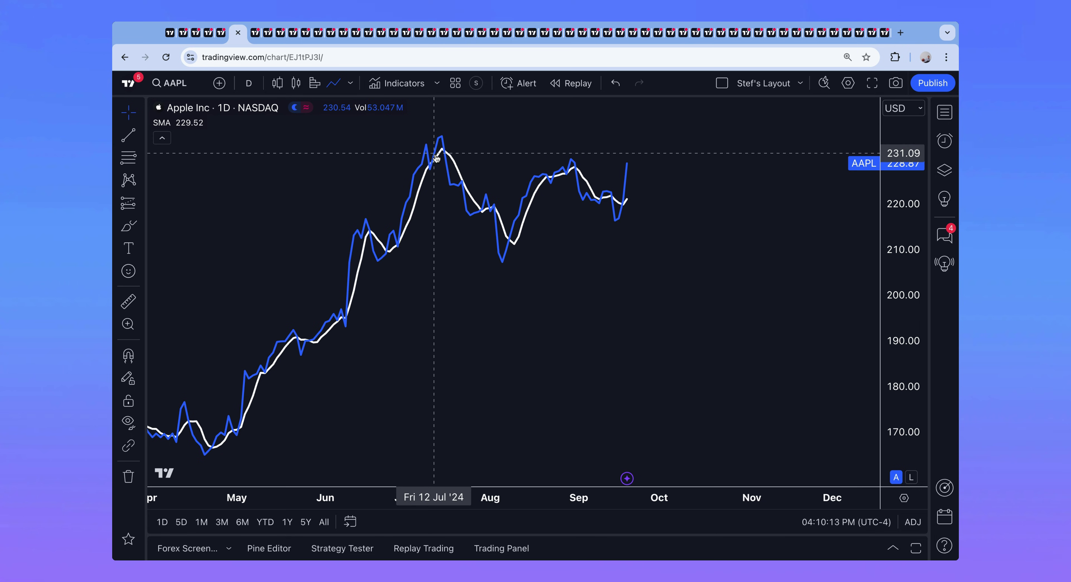
{"action": "left_click", "coordinate": [222, 37]}
{"action": "left_click", "coordinate": [195, 38]}
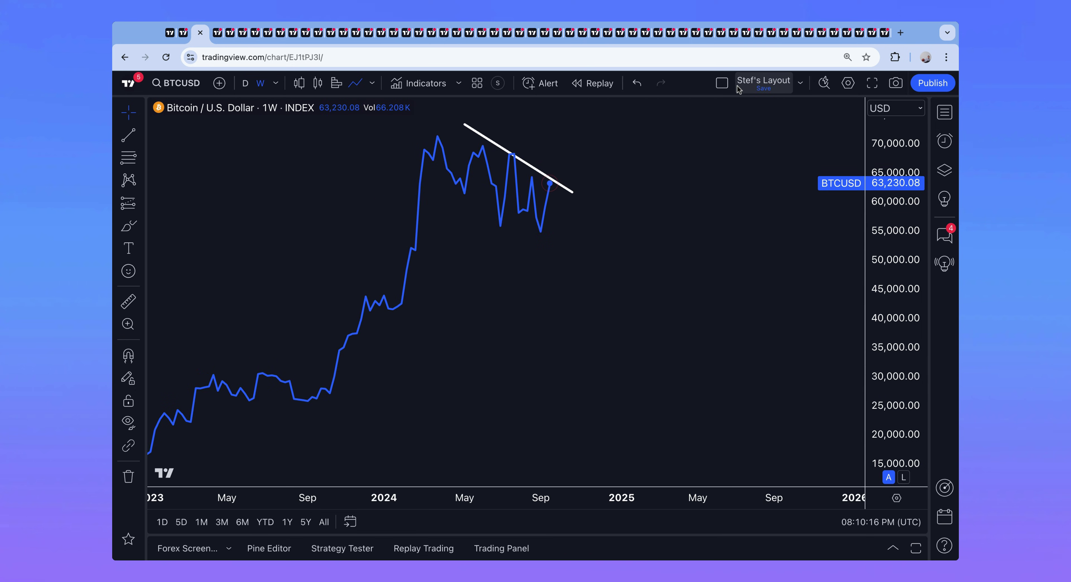
Step: Copy the USD/JPY chart's address and load it in two new browser tabs
{"action": "left_click", "coordinate": [215, 37]}
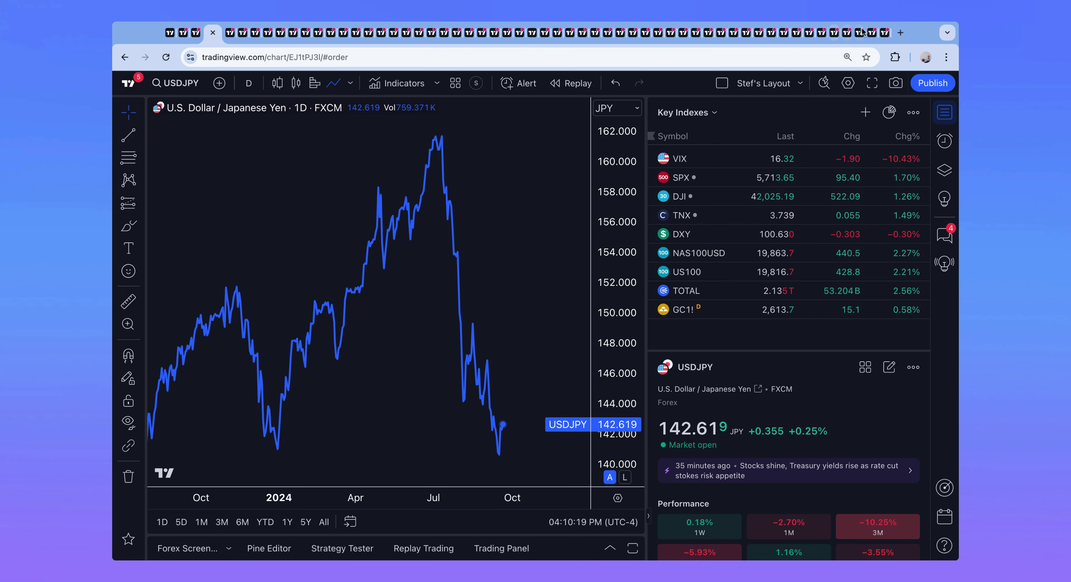
{"action": "left_click", "coordinate": [625, 54]}
{"action": "key", "text": "super+c"}
{"action": "left_click", "coordinate": [900, 32]}
{"action": "key", "text": "super+v"}
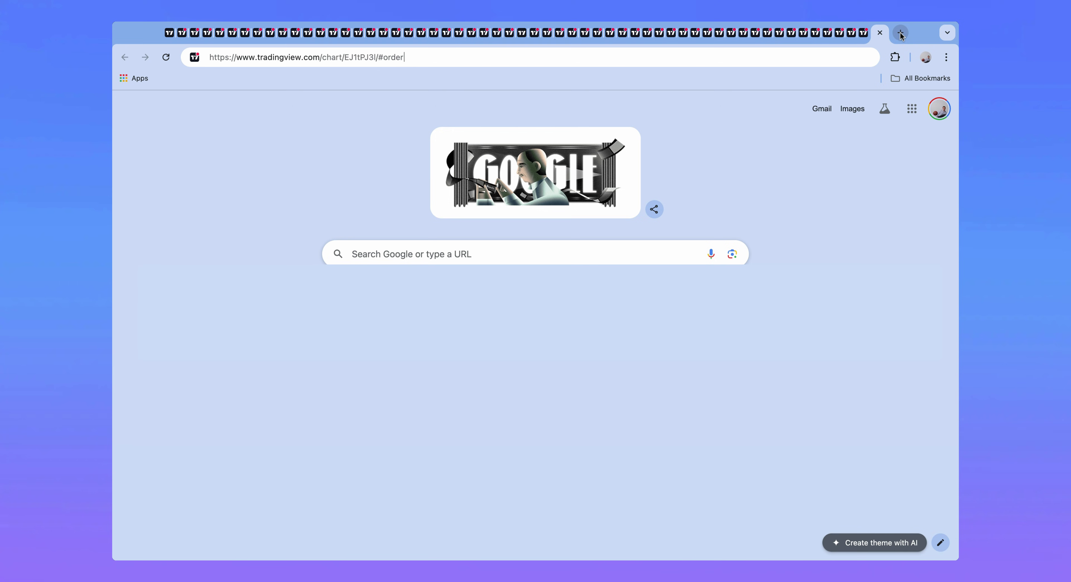
{"action": "key", "text": "Return"}
{"action": "left_click", "coordinate": [900, 32]}
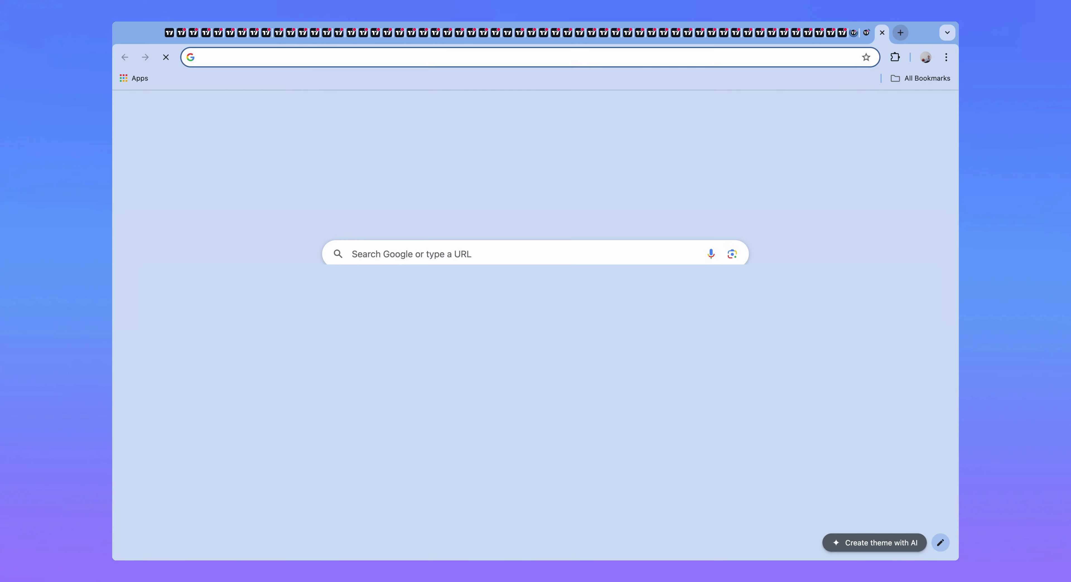
{"action": "key", "text": "Return"}
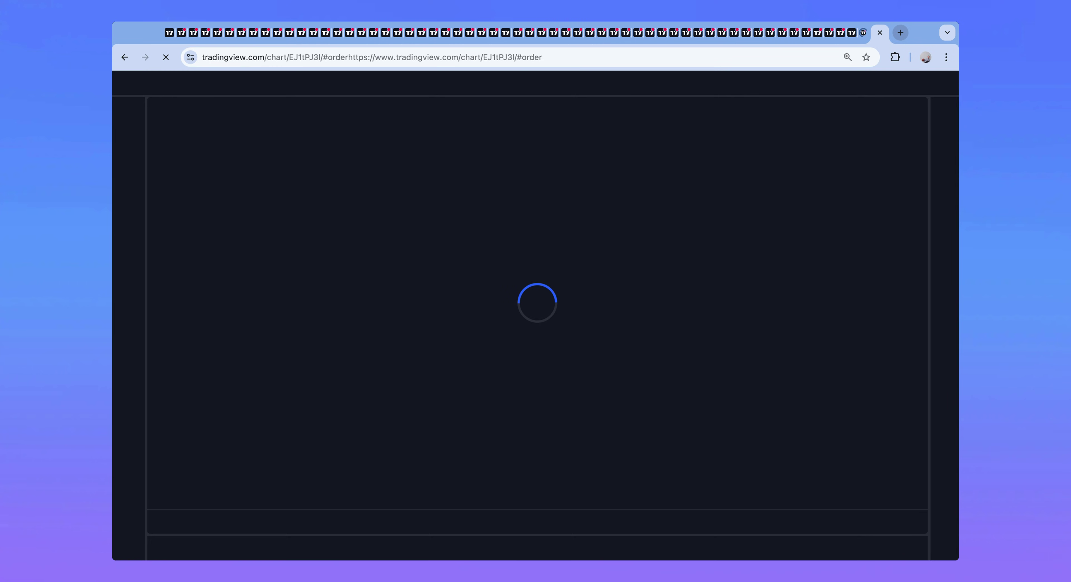
Step: Click along the chart tabs until the connection-closed notice appears on the VOO chart
{"action": "left_click", "coordinate": [836, 37]}
{"action": "left_click", "coordinate": [192, 34]}
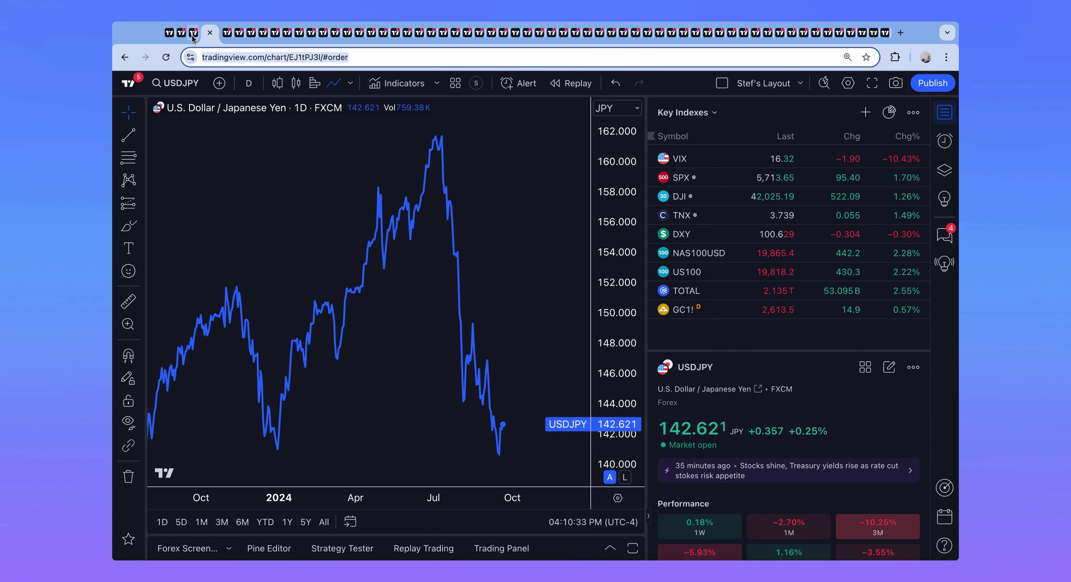
{"action": "left_click", "coordinate": [184, 37]}
{"action": "left_click", "coordinate": [217, 37]}
{"action": "left_click", "coordinate": [227, 37]}
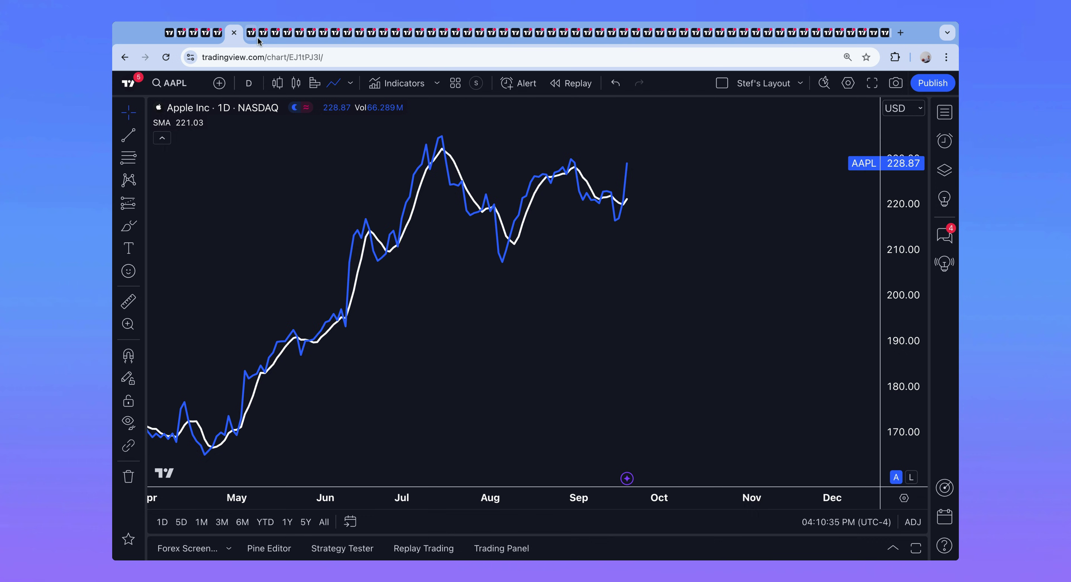
{"action": "left_click", "coordinate": [261, 38]}
{"action": "left_click", "coordinate": [275, 38]}
{"action": "left_click", "coordinate": [294, 38]}
{"action": "left_click", "coordinate": [305, 38]}
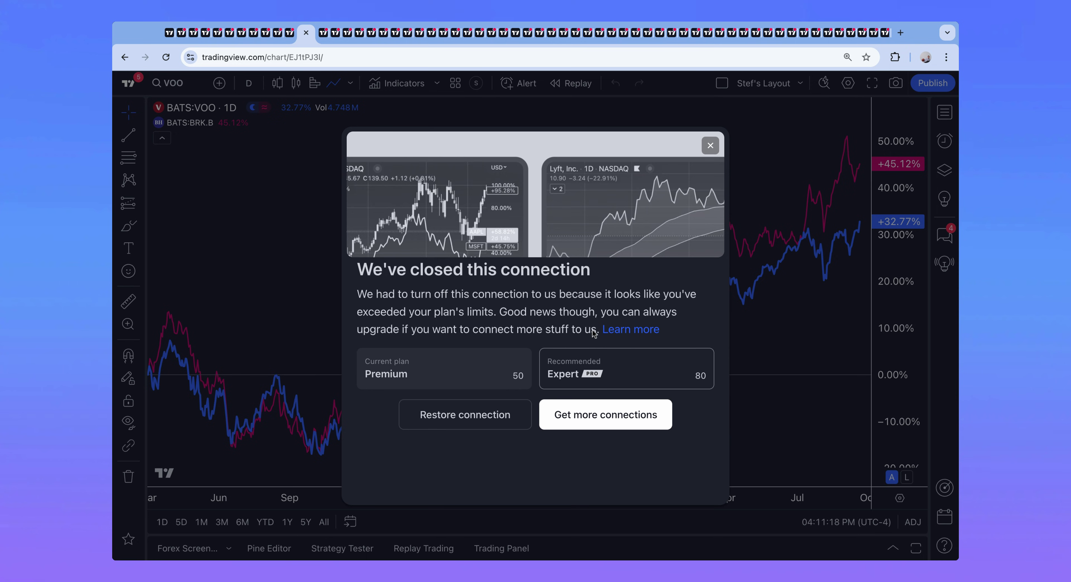
{"action": "left_click", "coordinate": [629, 331]}
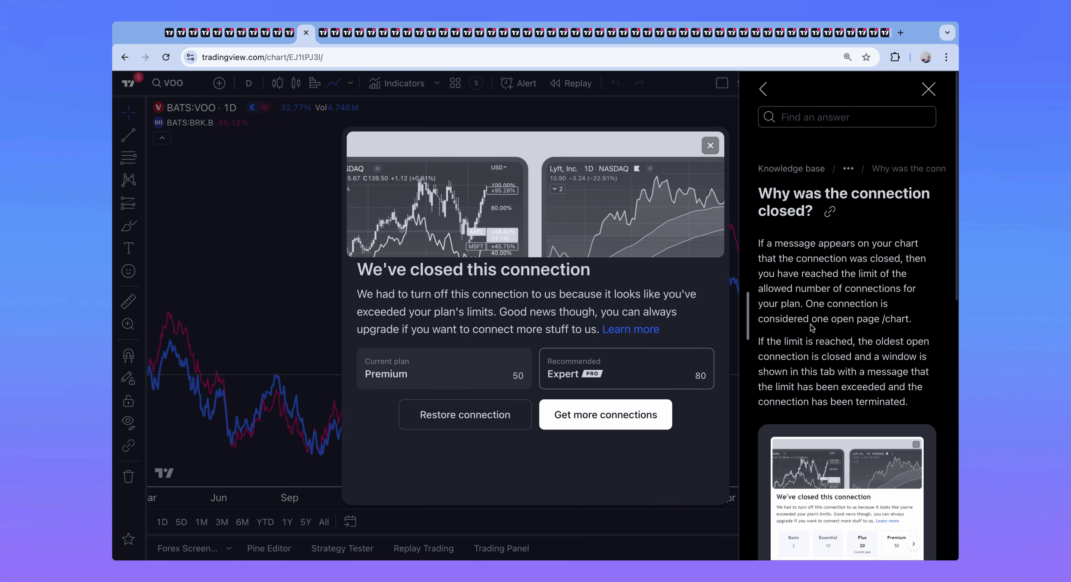
Step: Scroll through the connection-limit help article to find the multi-chart layout note
{"action": "scroll", "coordinate": [816, 323], "scroll_direction": "down", "scroll_amount": 10}
{"action": "scroll", "coordinate": [816, 323], "scroll_direction": "down", "scroll_amount": 3}
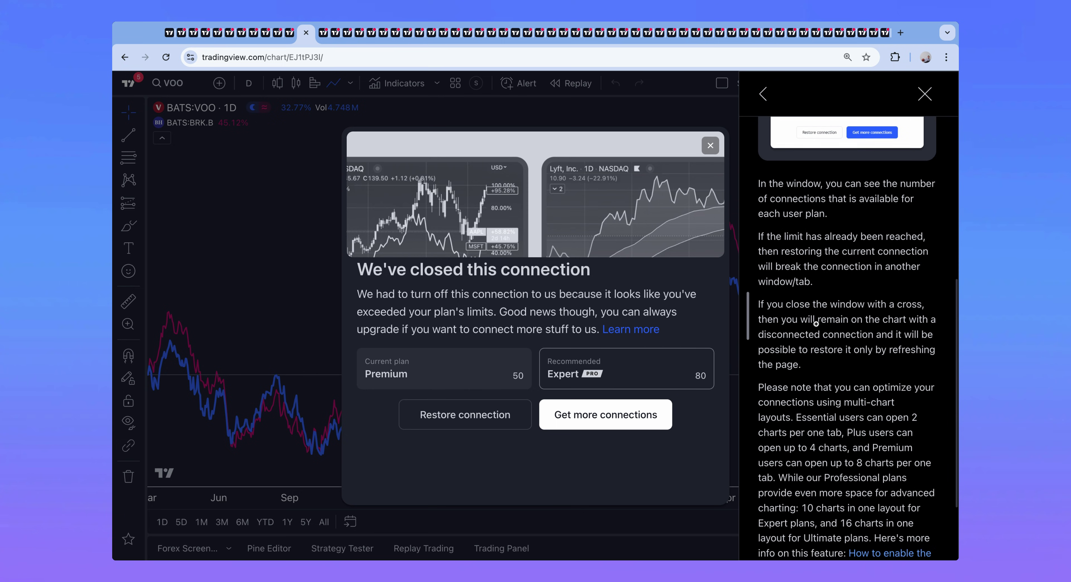
{"action": "scroll", "coordinate": [846, 333], "scroll_direction": "down", "scroll_amount": 3}
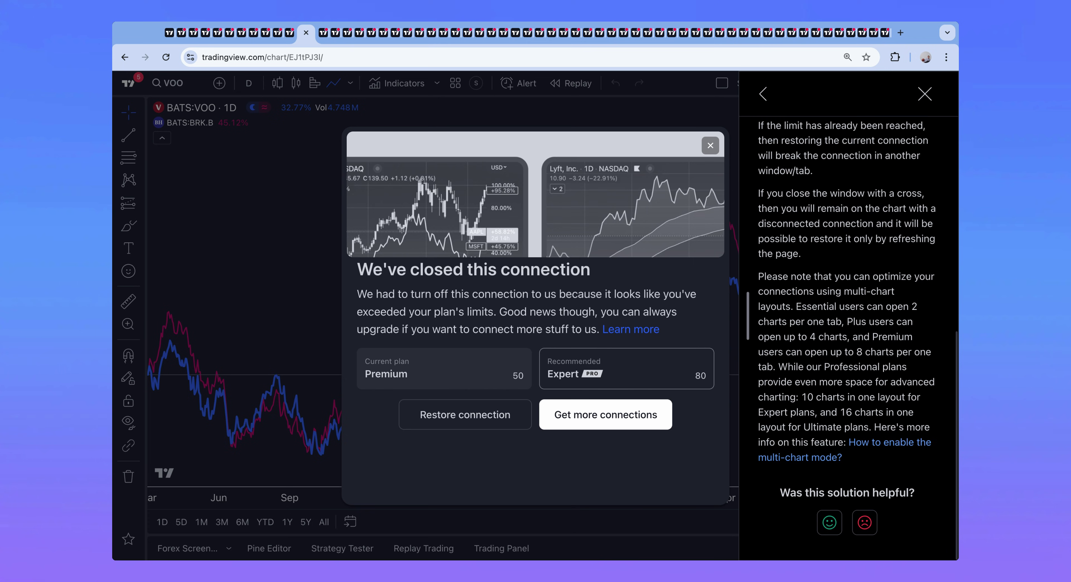
{"action": "scroll", "coordinate": [848, 332], "scroll_direction": "up", "scroll_amount": 3}
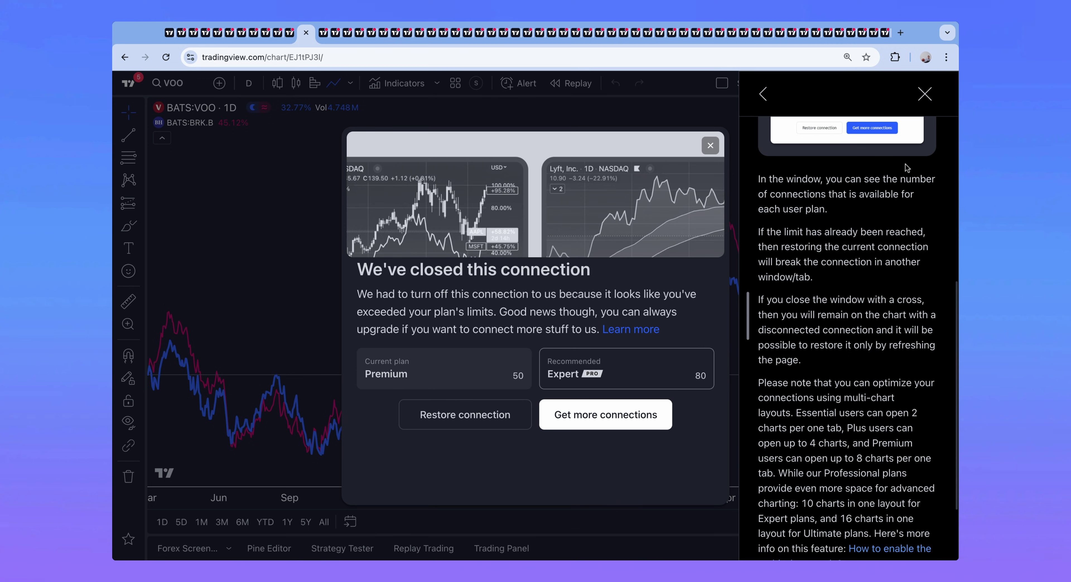
{"action": "scroll", "coordinate": [890, 210], "scroll_direction": "down", "scroll_amount": 3}
Step: Highlight the note on multi-chart layouts and the Plus and Premium chart limits, then close the article
{"action": "left_click", "coordinate": [759, 278]}
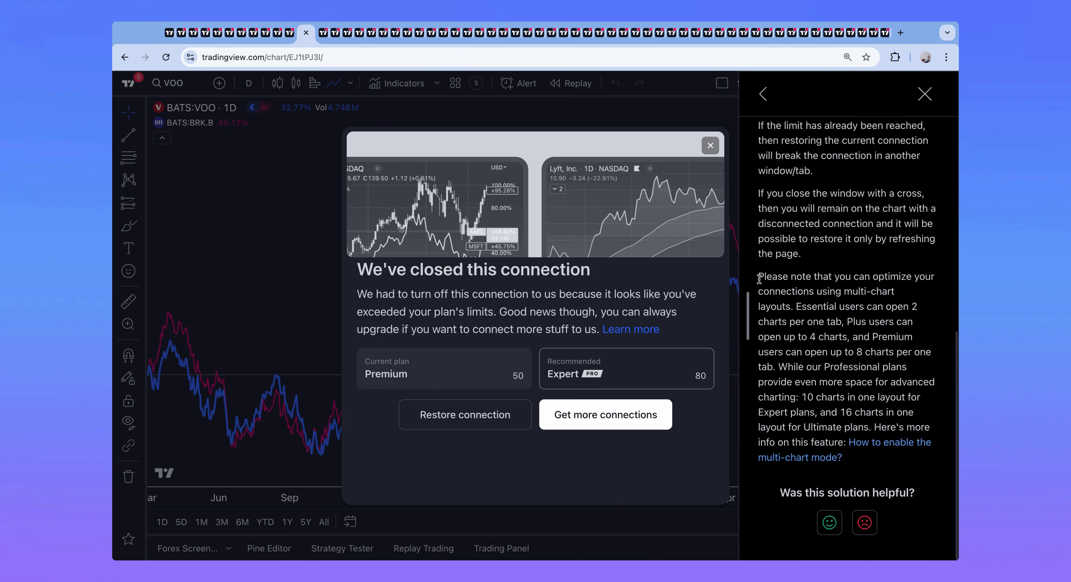
{"action": "key", "text": "shift+Right"}
{"action": "key", "text": "shift+Right"}
{"action": "key", "text": "shift+Right"}
{"action": "key", "text": "shift+Right"}
{"action": "key", "text": "shift+Right"}
{"action": "key", "text": "shift+Right"}
{"action": "key", "text": "shift+Right"}
{"action": "key", "text": "shift+Right"}
{"action": "key", "text": "shift+Right"}
{"action": "key", "text": "shift+Right"}
{"action": "key", "text": "shift+Right"}
{"action": "key", "text": "shift+Right"}
{"action": "key", "text": "shift+Right"}
{"action": "key", "text": "shift+Right"}
{"action": "key", "text": "shift+Right"}
{"action": "key", "text": "shift+Right"}
{"action": "key", "text": "shift+Right"}
{"action": "key", "text": "shift+Right"}
{"action": "key", "text": "shift+Right"}
{"action": "key", "text": "shift+Right"}
{"action": "key", "text": "shift+Right"}
{"action": "key", "text": "shift+Right"}
{"action": "key", "text": "shift+Right"}
{"action": "key", "text": "shift+Right"}
{"action": "key", "text": "shift+Right"}
{"action": "key", "text": "shift+Right"}
{"action": "key", "text": "shift+Right"}
{"action": "key", "text": "shift+Right"}
{"action": "key", "text": "shift+Right"}
{"action": "key", "text": "shift+Right"}
{"action": "key", "text": "shift+Right"}
{"action": "key", "text": "shift+Right"}
{"action": "key", "text": "shift+Right"}
{"action": "key", "text": "shift+Right"}
{"action": "key", "text": "shift+Right"}
{"action": "key", "text": "shift+Right"}
{"action": "key", "text": "shift+Right"}
{"action": "key", "text": "shift+Right"}
{"action": "key", "text": "shift+Right"}
{"action": "key", "text": "shift+Right"}
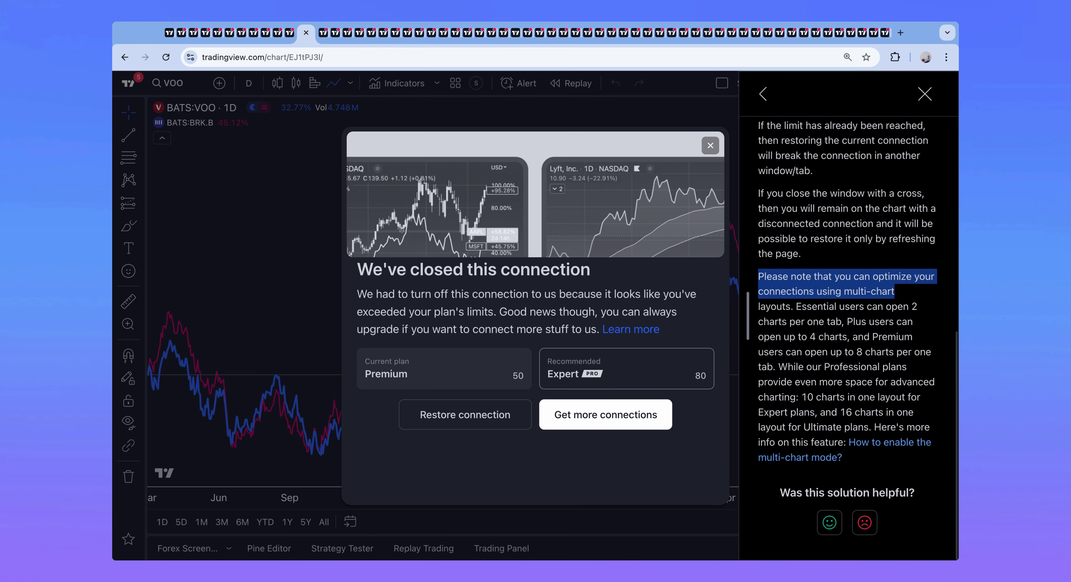
{"action": "key", "text": "shift+Right"}
{"action": "key", "text": "shift+Right"}
{"action": "key", "text": "shift+Right"}
{"action": "key", "text": "shift+Right"}
{"action": "key", "text": "shift+Right"}
{"action": "key", "text": "shift+Right"}
{"action": "key", "text": "shift+Right"}
{"action": "key", "text": "shift+Right"}
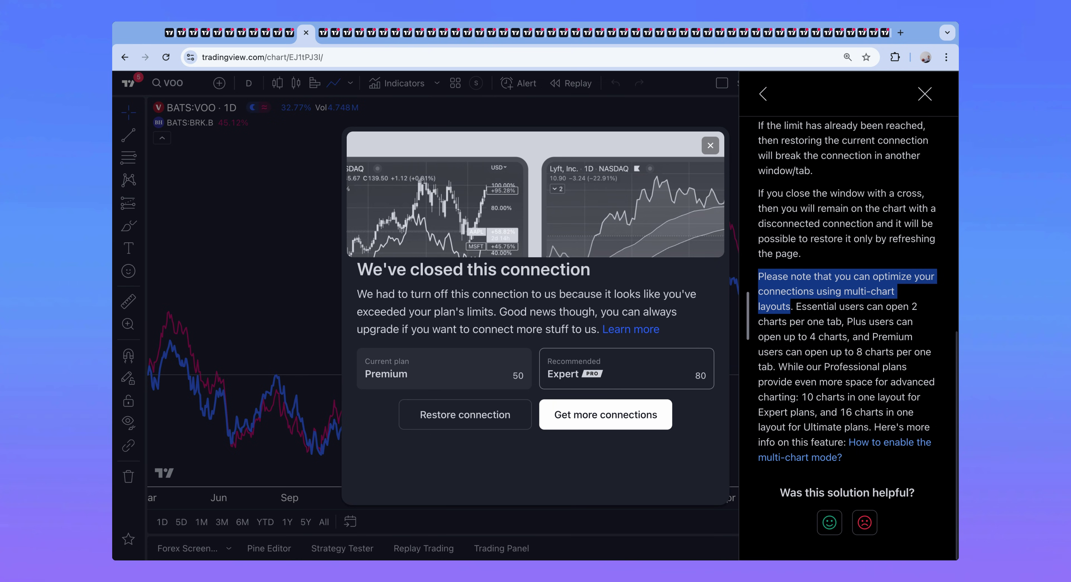
{"action": "key", "text": "shift+Right"}
{"action": "key", "text": "shift+Right"}
{"action": "key", "text": "shift+Right"}
{"action": "key", "text": "shift+Right"}
{"action": "key", "text": "shift+Right"}
{"action": "key", "text": "shift+Right"}
{"action": "key", "text": "shift+Right"}
{"action": "key", "text": "shift+Right"}
{"action": "key", "text": "shift+Right"}
{"action": "key", "text": "shift+Right"}
{"action": "key", "text": "shift+Right"}
{"action": "key", "text": "shift+Right"}
{"action": "key", "text": "shift+Right"}
{"action": "key", "text": "shift+Right"}
{"action": "key", "text": "shift+Right"}
{"action": "key", "text": "shift+Right"}
{"action": "key", "text": "shift+Right"}
{"action": "key", "text": "shift+Right"}
{"action": "key", "text": "shift+Right"}
{"action": "key", "text": "shift+Right"}
{"action": "key", "text": "shift+Right"}
{"action": "key", "text": "shift+Right"}
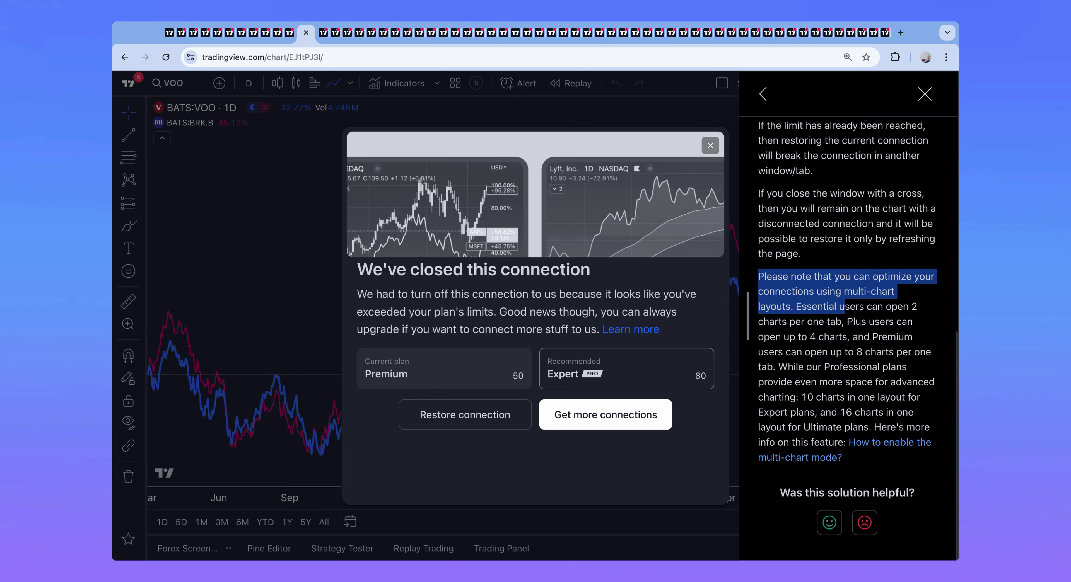
{"action": "key", "text": "shift+Left"}
{"action": "key", "text": "shift+Left"}
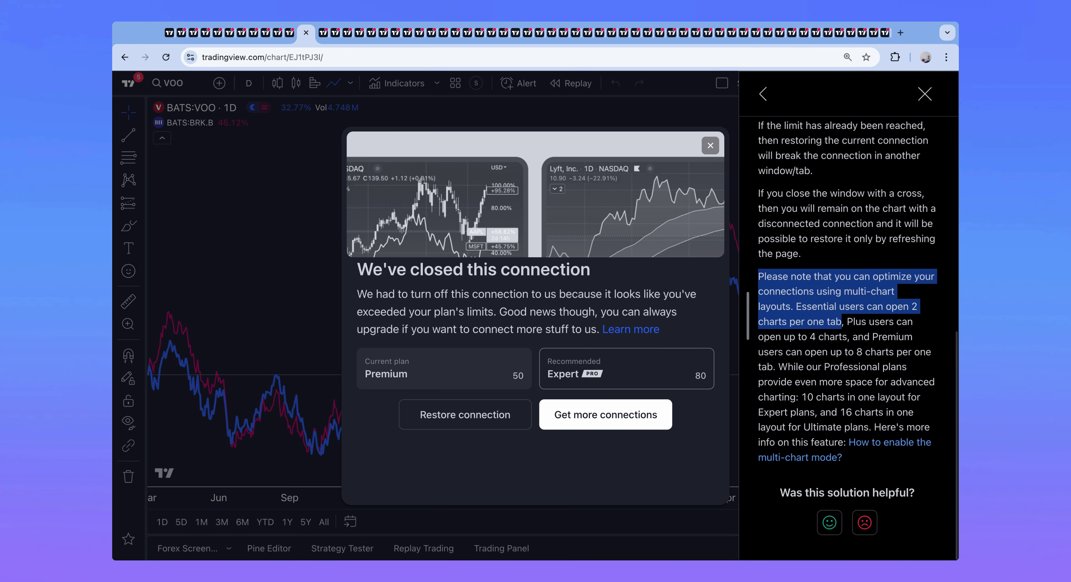
{"action": "key", "text": "shift+Right"}
{"action": "key", "text": "shift+Right"}
{"action": "key", "text": "shift+Right"}
{"action": "key", "text": "shift+Right"}
{"action": "key", "text": "shift+Right"}
{"action": "key", "text": "shift+Right"}
{"action": "key", "text": "shift+Right"}
{"action": "key", "text": "shift+Right"}
{"action": "key", "text": "shift+Right"}
{"action": "key", "text": "shift+Right"}
{"action": "key", "text": "shift+Right"}
{"action": "key", "text": "shift+Right"}
{"action": "key", "text": "shift+Right"}
{"action": "key", "text": "shift+Right"}
{"action": "key", "text": "shift+Right"}
{"action": "key", "text": "shift+Right"}
{"action": "key", "text": "shift+Right"}
{"action": "key", "text": "shift+Right"}
{"action": "key", "text": "shift+Right"}
{"action": "key", "text": "shift+Right"}
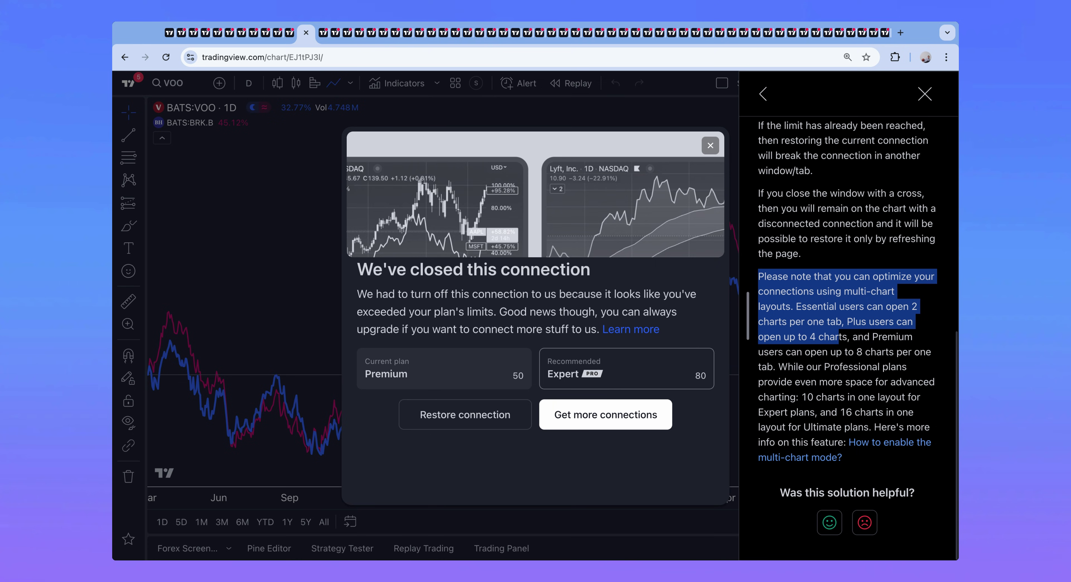
{"action": "key", "text": "shift+Right"}
{"action": "key", "text": "shift+Right"}
{"action": "key", "text": "shift+Right"}
{"action": "key", "text": "shift+Right"}
{"action": "key", "text": "shift+Right"}
{"action": "key", "text": "shift+Right"}
{"action": "key", "text": "shift+Right"}
{"action": "key", "text": "shift+Right"}
{"action": "key", "text": "shift+Right"}
{"action": "key", "text": "shift+Right"}
{"action": "key", "text": "shift+Right"}
{"action": "key", "text": "shift+Right"}
{"action": "key", "text": "shift+Right"}
{"action": "key", "text": "shift+Right"}
{"action": "key", "text": "shift+Right"}
{"action": "key", "text": "shift+Right"}
{"action": "key", "text": "shift+Right"}
{"action": "key", "text": "shift+Right"}
{"action": "key", "text": "shift+Right"}
{"action": "key", "text": "shift+Right"}
{"action": "key", "text": "shift+Right"}
{"action": "key", "text": "shift+Right"}
{"action": "key", "text": "shift+Right"}
{"action": "key", "text": "shift+Right"}
{"action": "key", "text": "shift+Right"}
{"action": "key", "text": "shift+Right"}
{"action": "key", "text": "shift+Right"}
{"action": "key", "text": "shift+Right"}
{"action": "key", "text": "shift+Right"}
{"action": "key", "text": "shift+Right"}
{"action": "key", "text": "shift+Right"}
{"action": "key", "text": "shift+Right"}
{"action": "key", "text": "shift+Right"}
{"action": "key", "text": "shift+Right"}
{"action": "key", "text": "shift+Right"}
{"action": "key", "text": "shift+Right"}
{"action": "key", "text": "shift+Right"}
{"action": "key", "text": "shift+Right"}
{"action": "key", "text": "shift+Right"}
{"action": "key", "text": "shift+Right"}
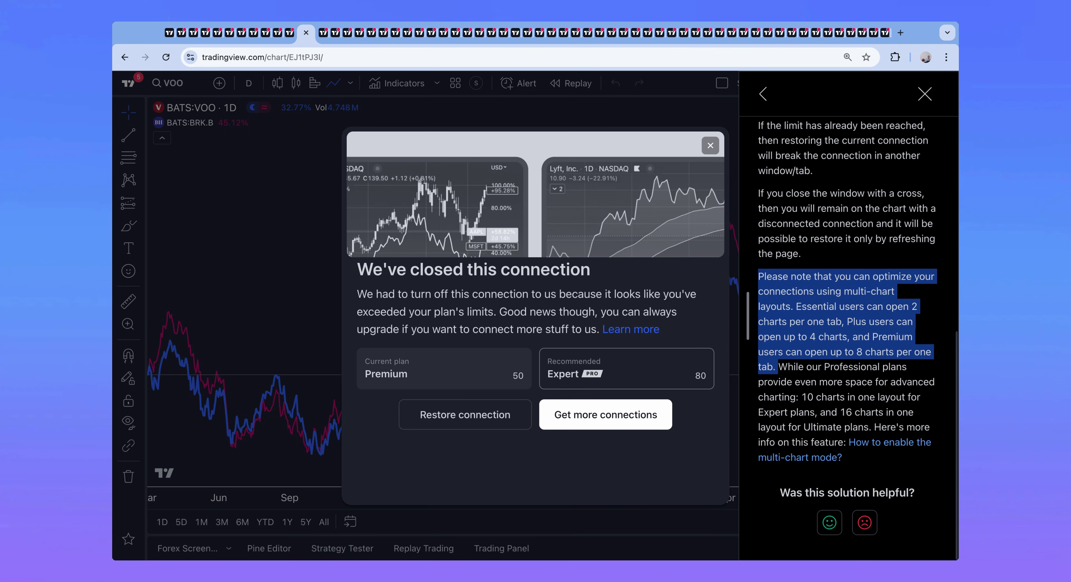
{"action": "left_click", "coordinate": [924, 94]}
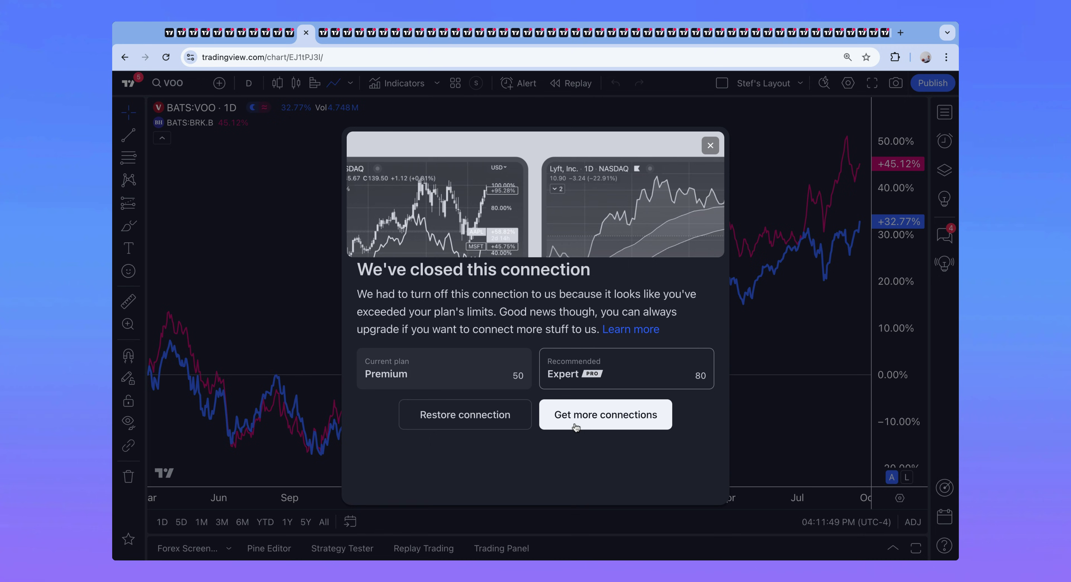
Step: Restore the closed chart connection and switch to a two-column, side-by-side chart layout
{"action": "left_click", "coordinate": [501, 423]}
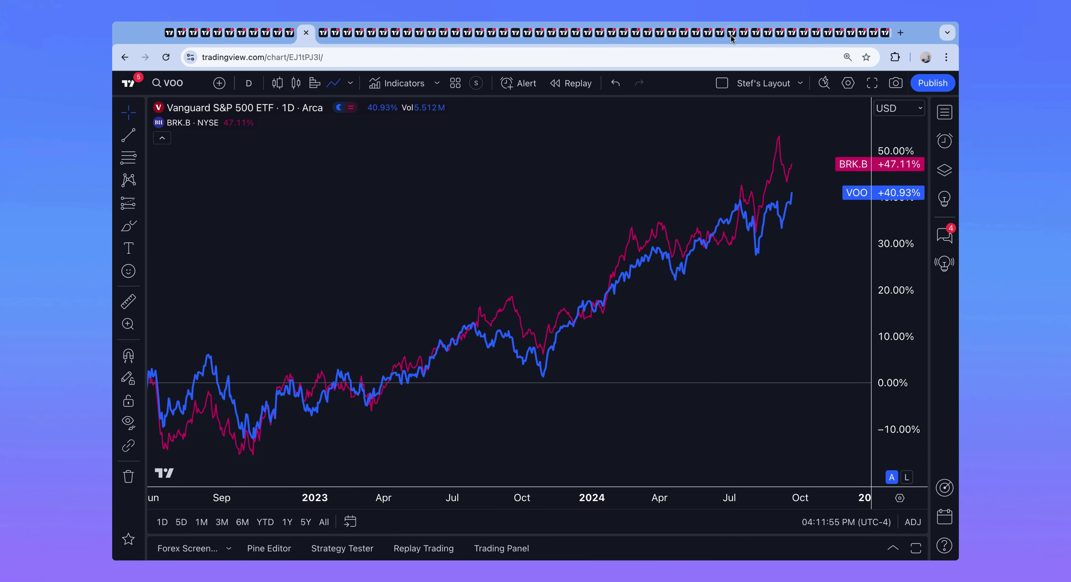
{"action": "left_click", "coordinate": [717, 84]}
{"action": "left_click", "coordinate": [735, 135]}
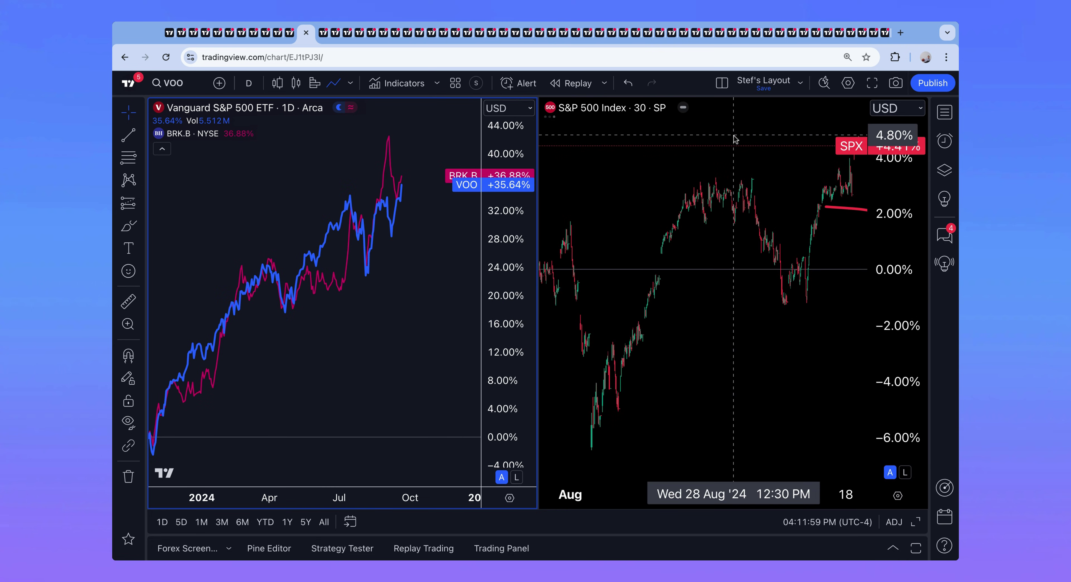
Step: Activate the S&P 500 and VOO panes in turn, check layout setup, then return to pricing
{"action": "left_click", "coordinate": [650, 201]}
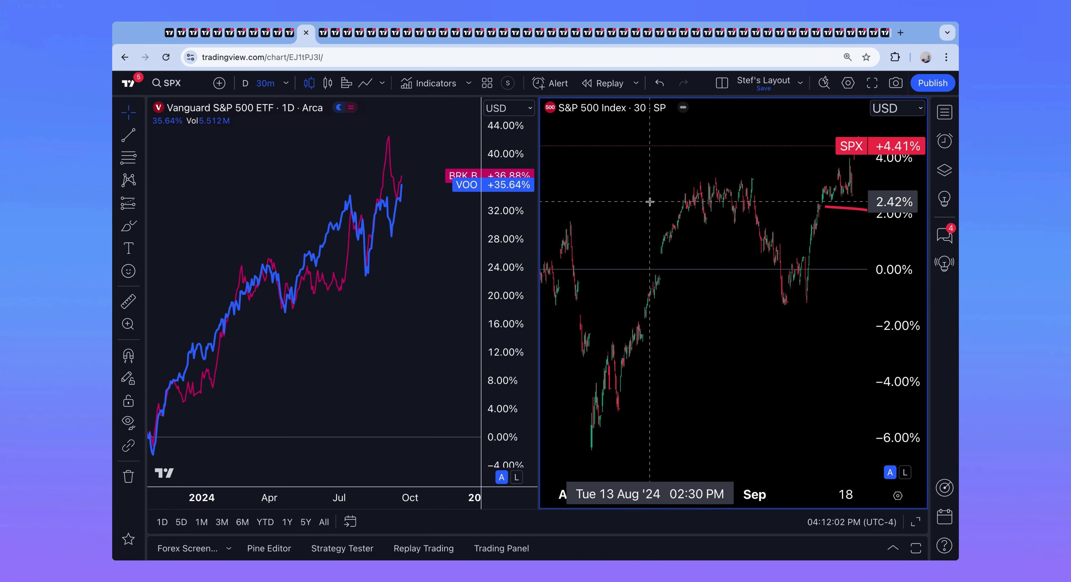
{"action": "left_click", "coordinate": [330, 311]}
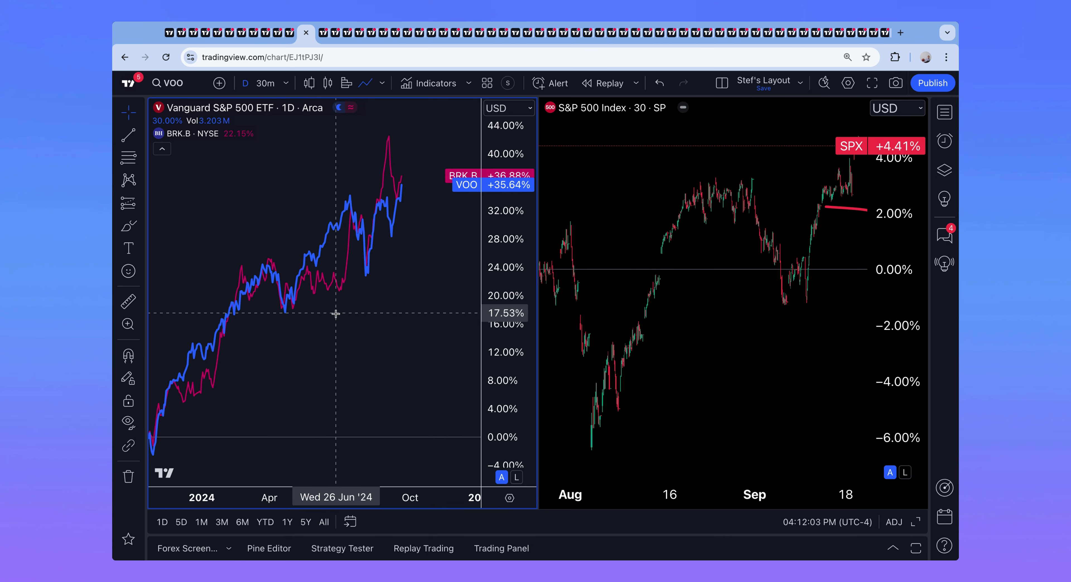
{"action": "left_click", "coordinate": [608, 306]}
{"action": "scroll", "coordinate": [608, 306], "scroll_direction": "right", "scroll_amount": 3}
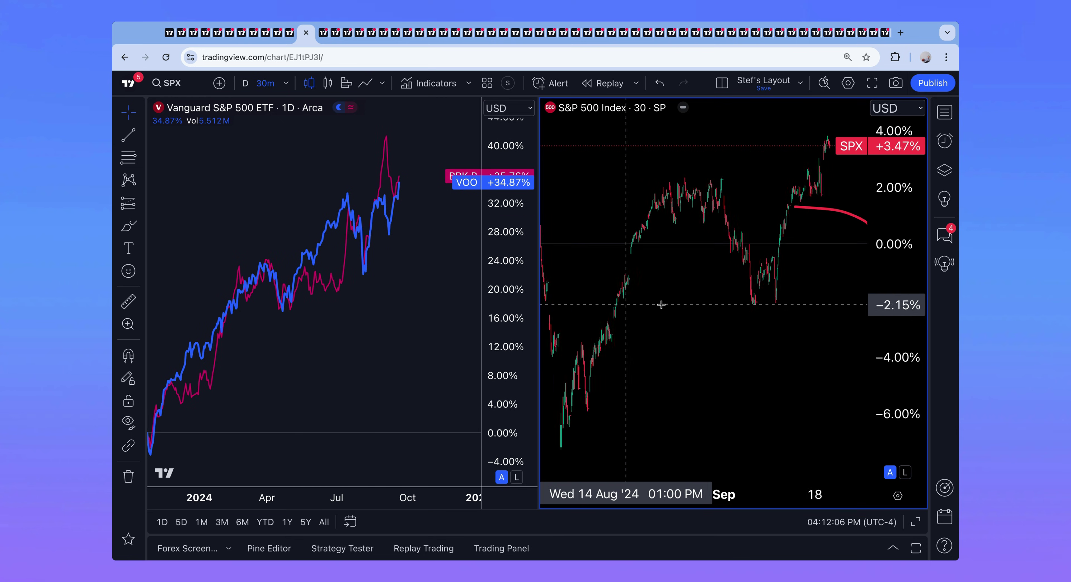
{"action": "scroll", "coordinate": [615, 299], "scroll_direction": "left", "scroll_amount": 5}
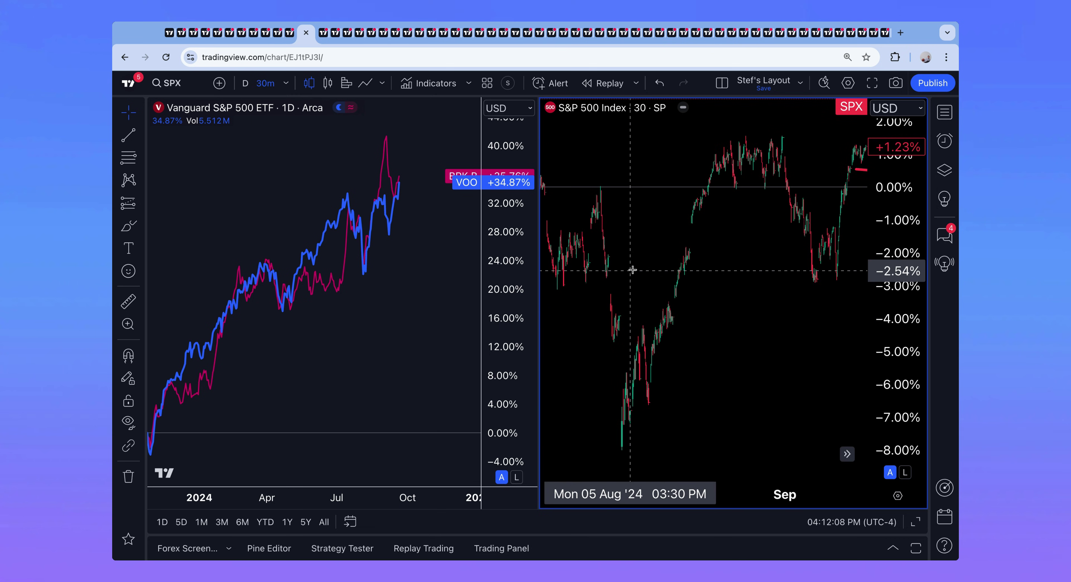
{"action": "left_click", "coordinate": [722, 83]}
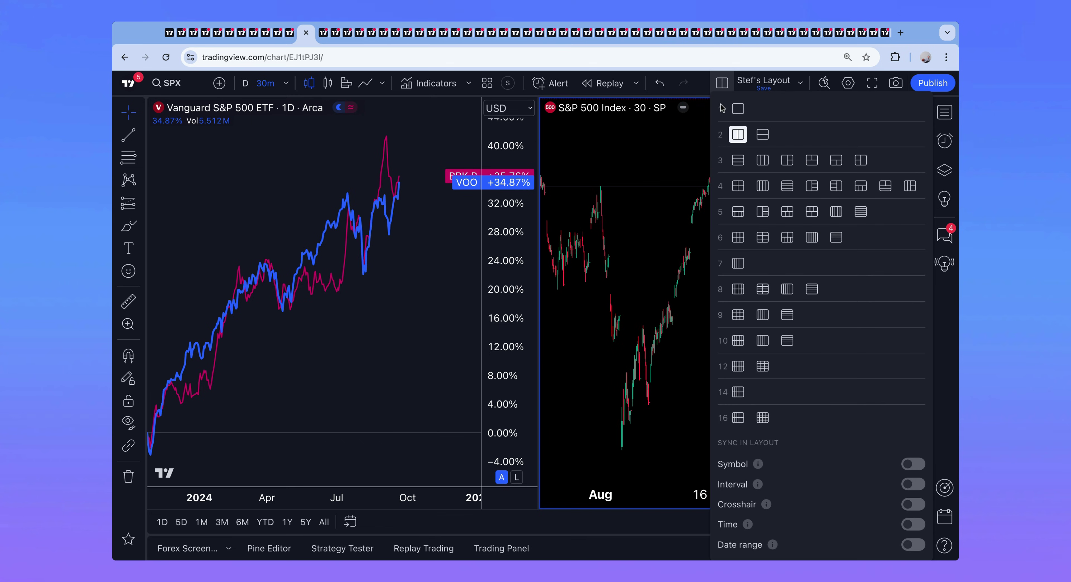
{"action": "left_click", "coordinate": [722, 84]}
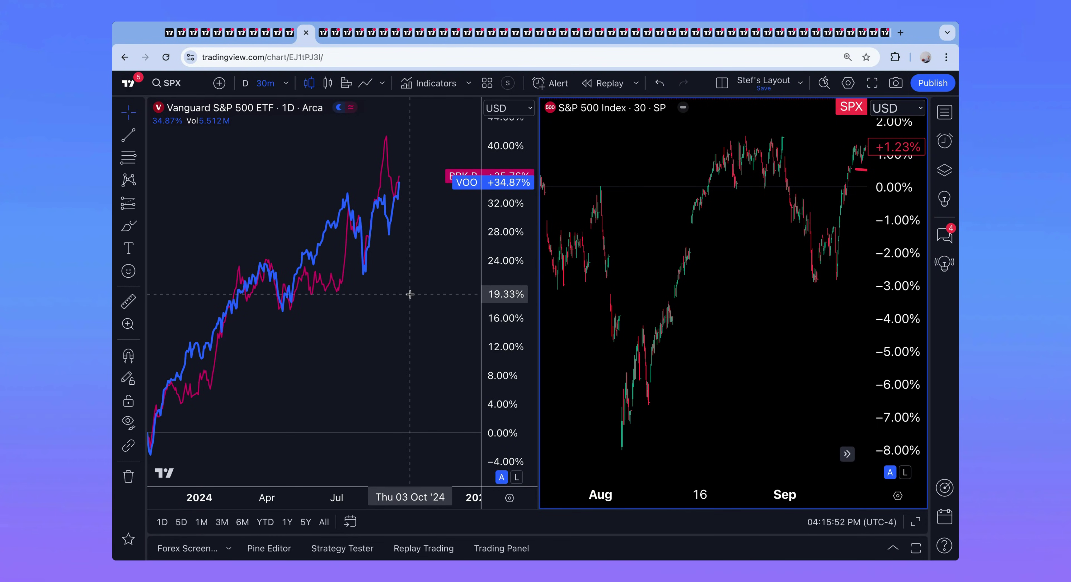
{"action": "left_click", "coordinate": [170, 32]}
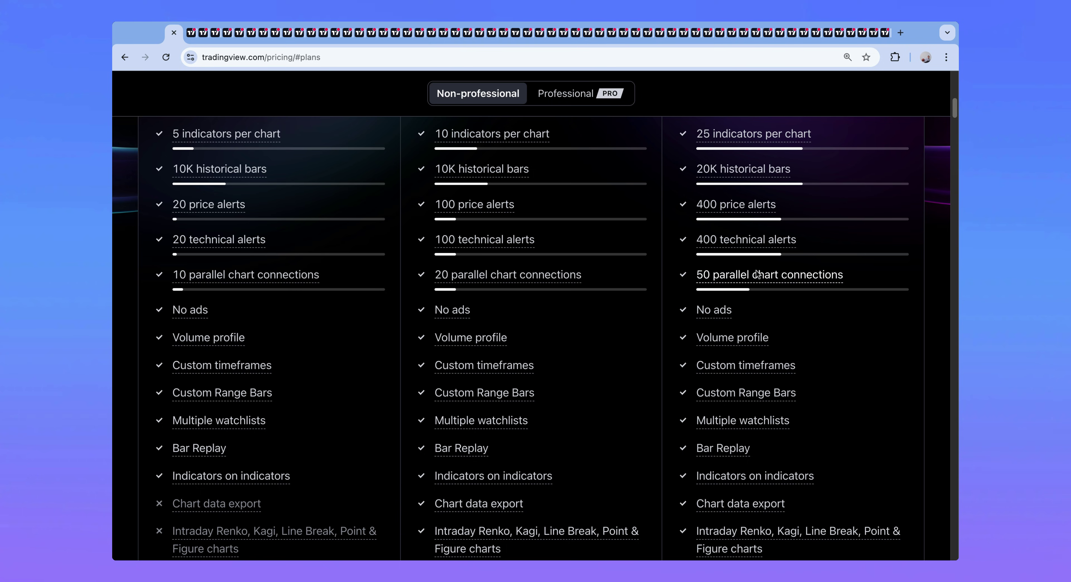
{"action": "mouse_move", "coordinate": [757, 276]}
{"action": "scroll", "coordinate": [540, 319], "scroll_direction": "up", "scroll_amount": 10}
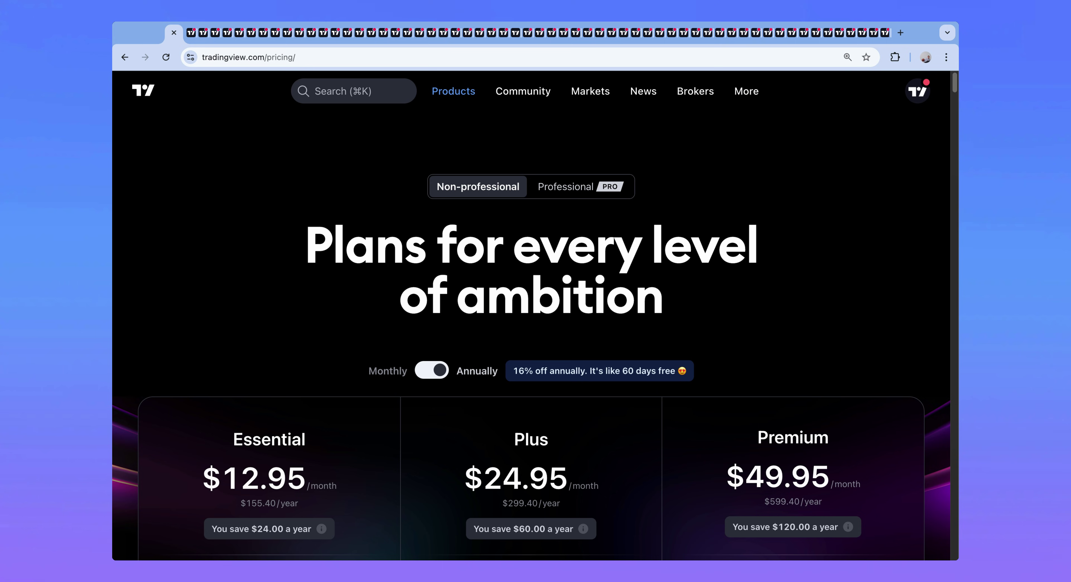
Step: Move through the BTCUSD and USDJPY chart tabs to reach the DXY chart
{"action": "left_click", "coordinate": [190, 33]}
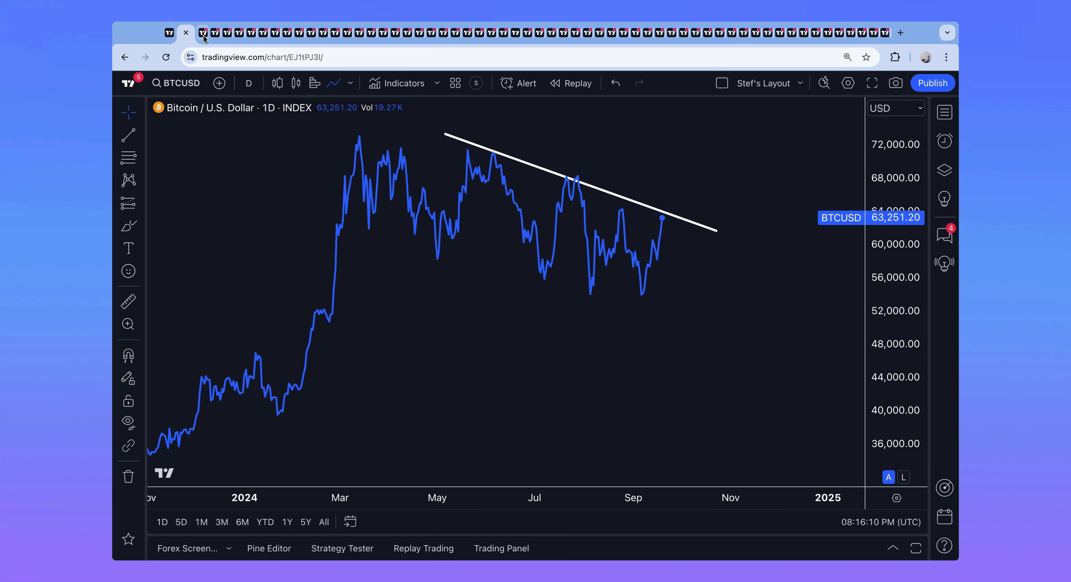
{"action": "left_click", "coordinate": [215, 33]}
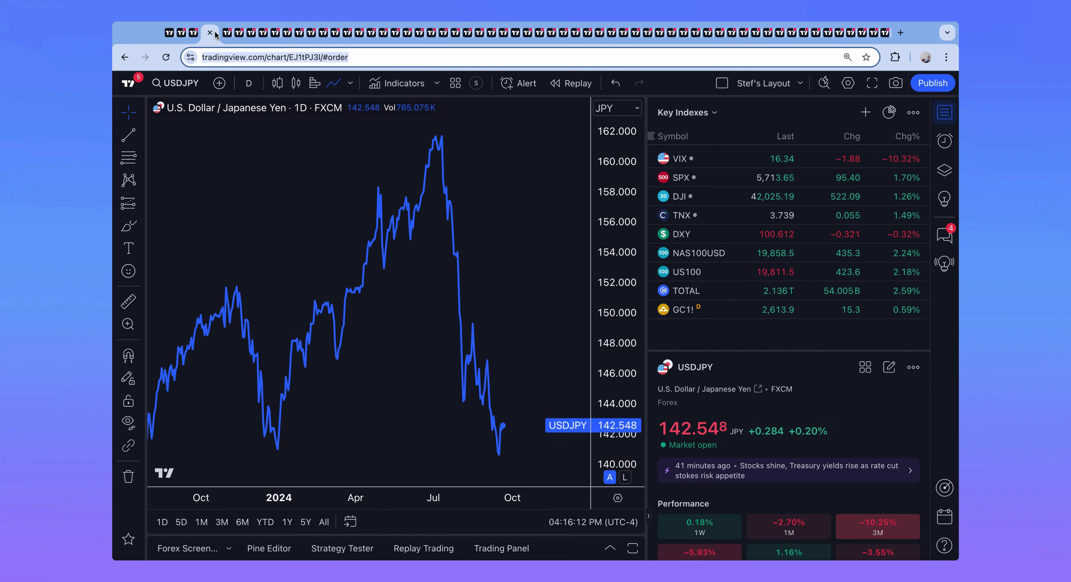
{"action": "left_click", "coordinate": [231, 36]}
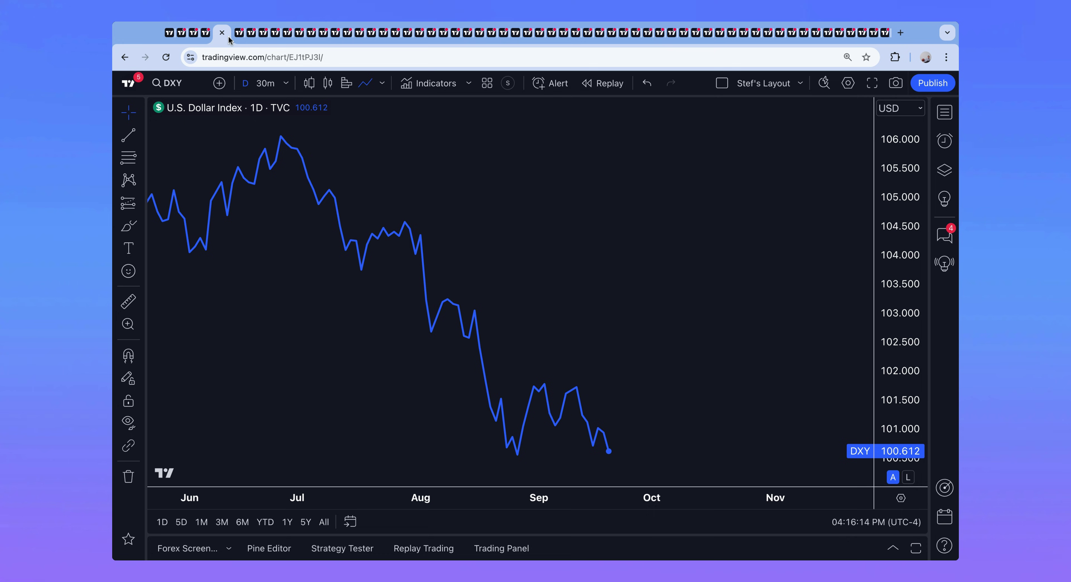